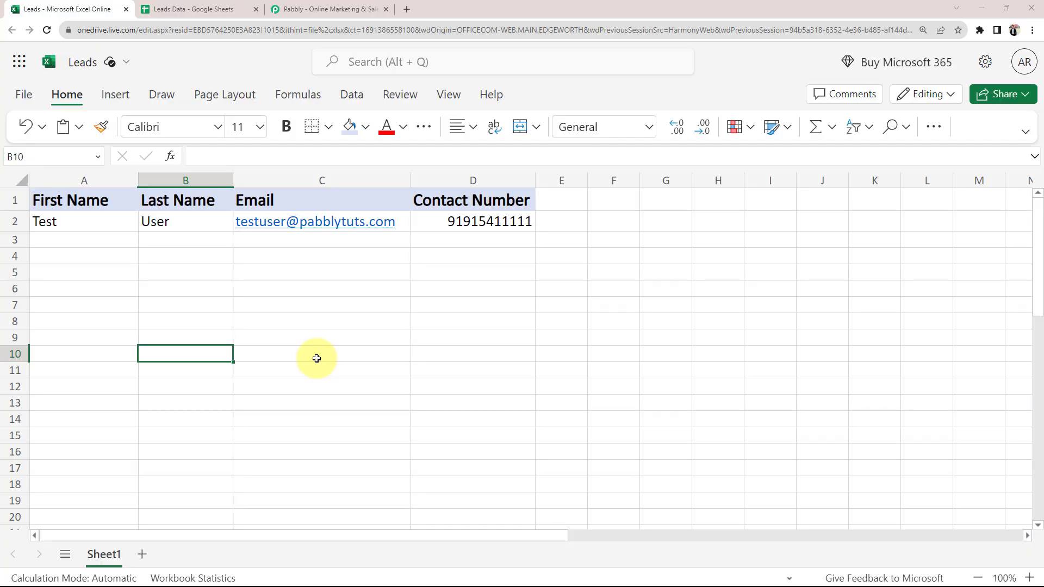
Compare the Excel Leads sample row with the empty Leads Data sheet, ending on Pabbly's homepage
click(239, 6)
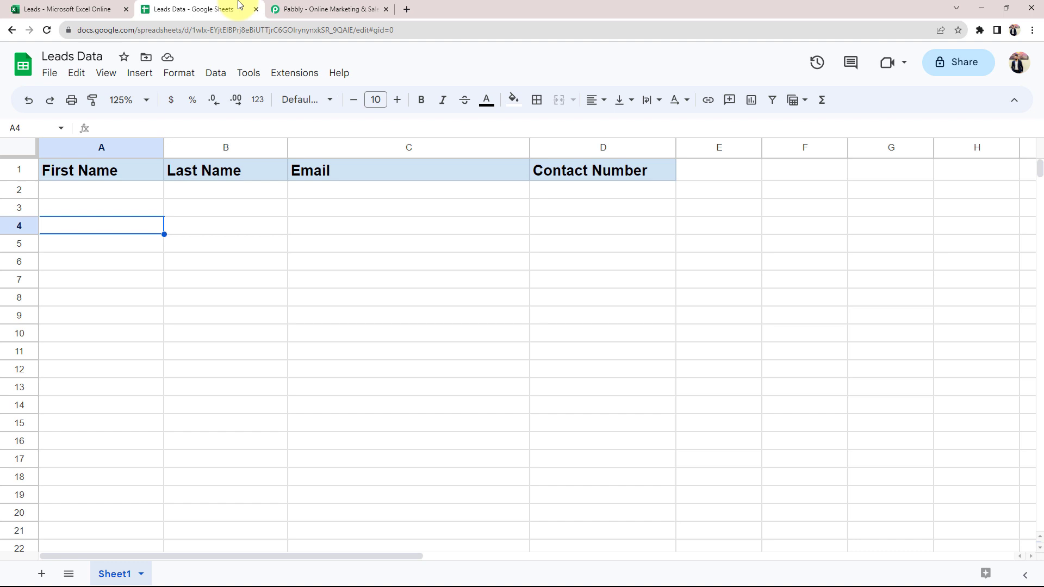
click(38, 8)
click(98, 251)
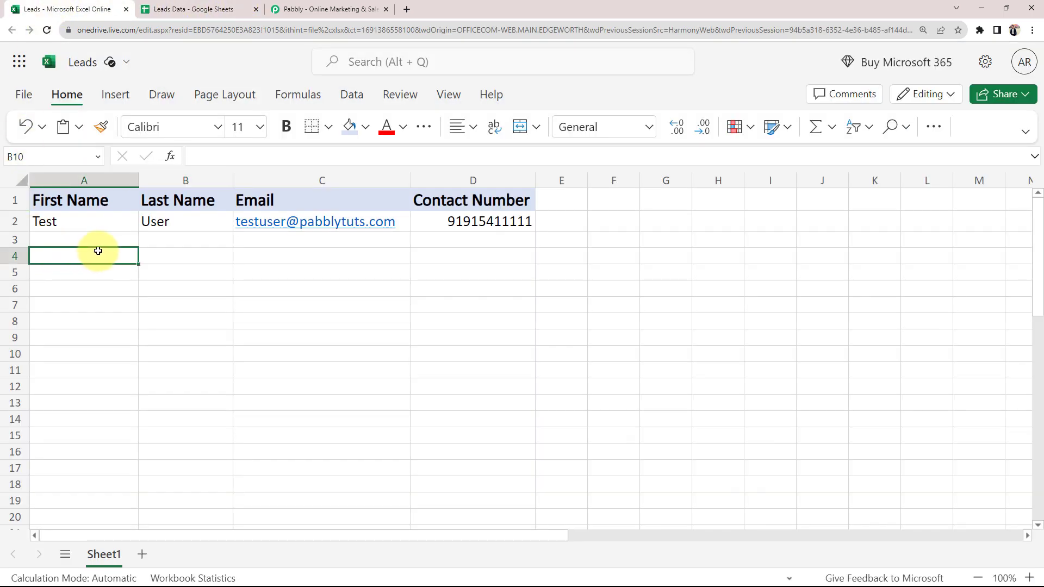
click(199, 242)
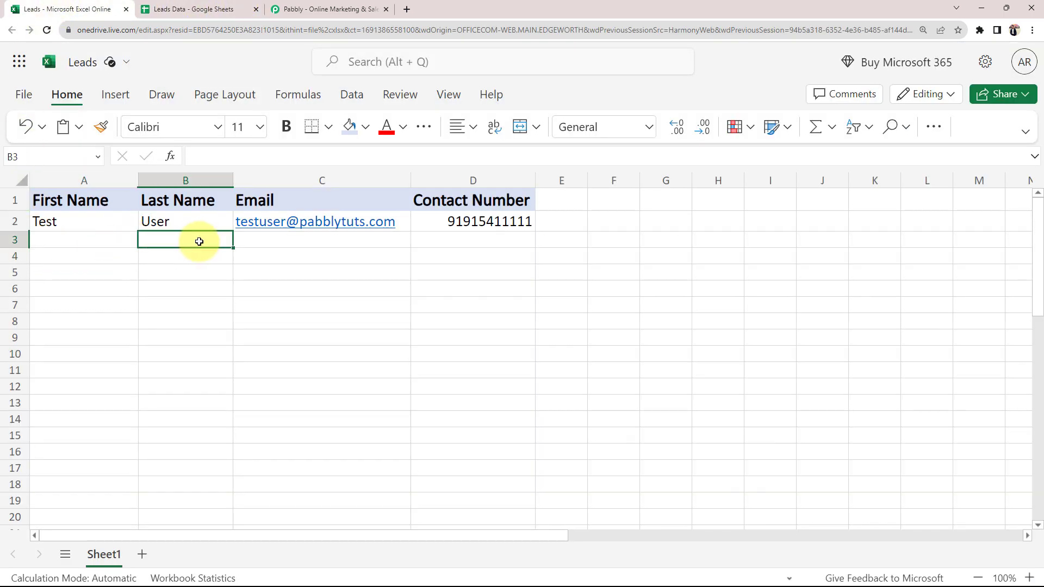
click(179, 8)
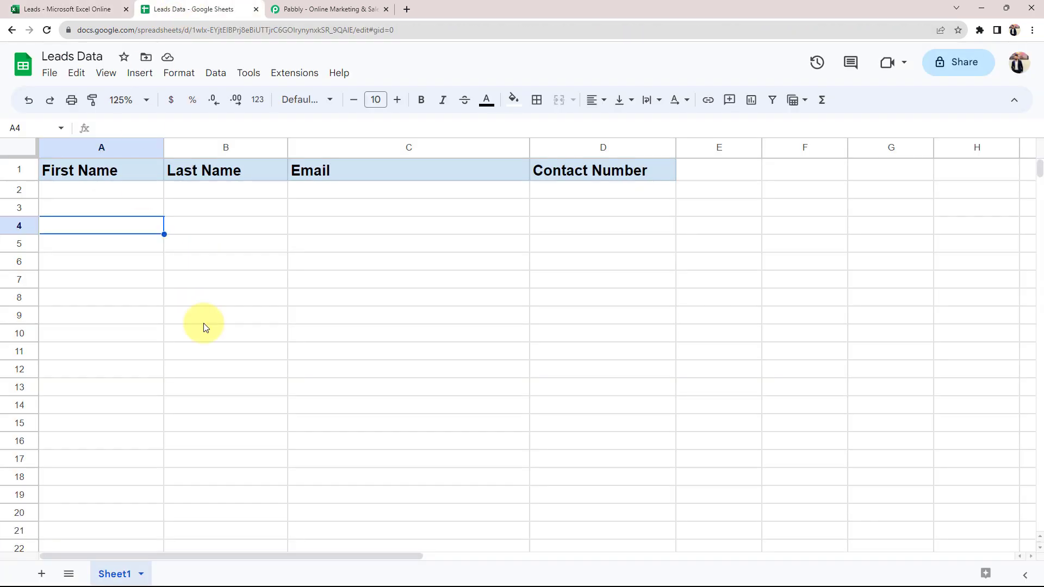
click(326, 9)
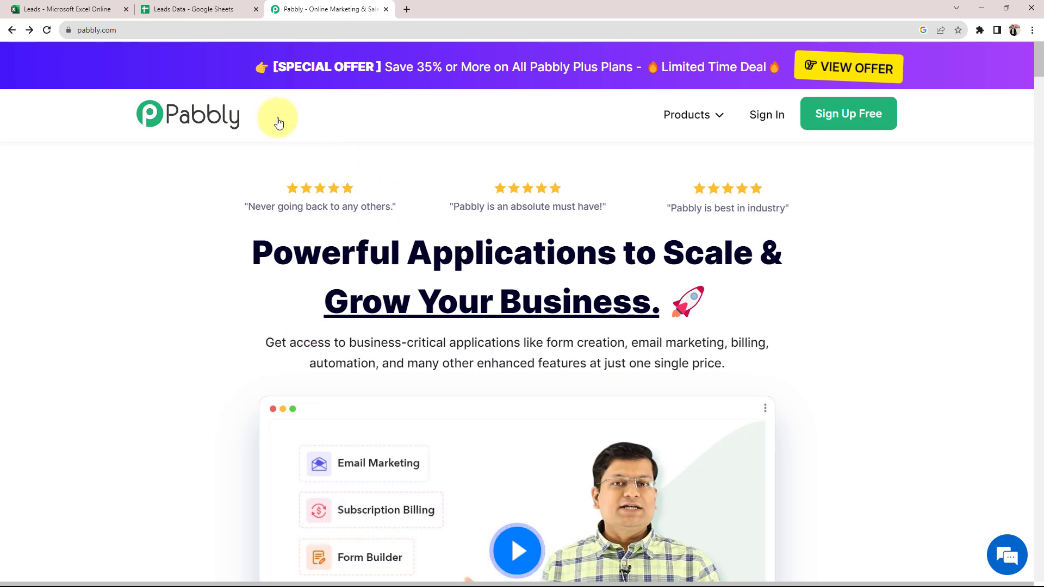
Launch Pabbly Connect from the Pabbly account's apps list to reach its empty dashboard
click(223, 8)
click(75, 6)
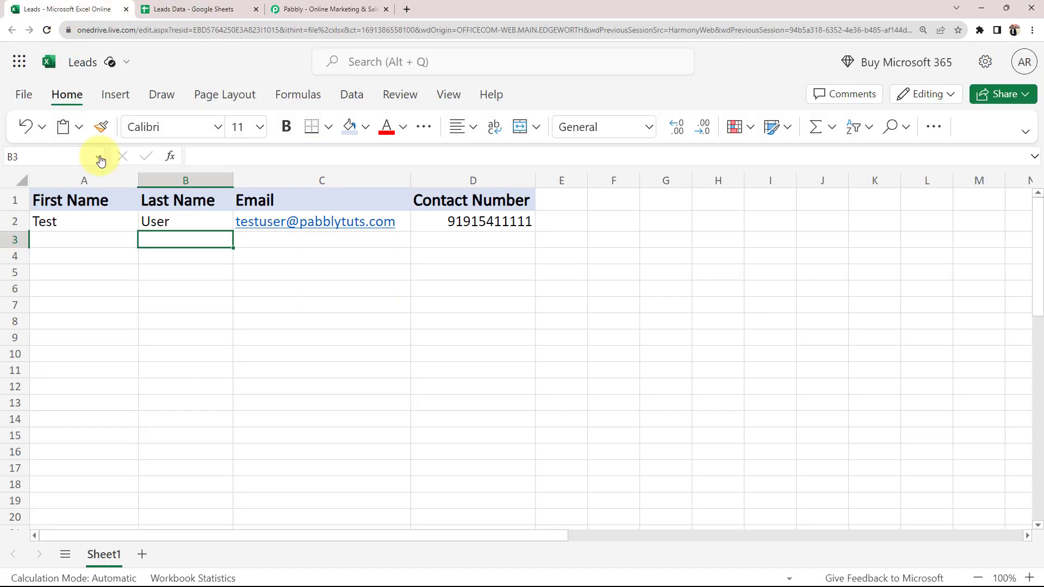
click(336, 7)
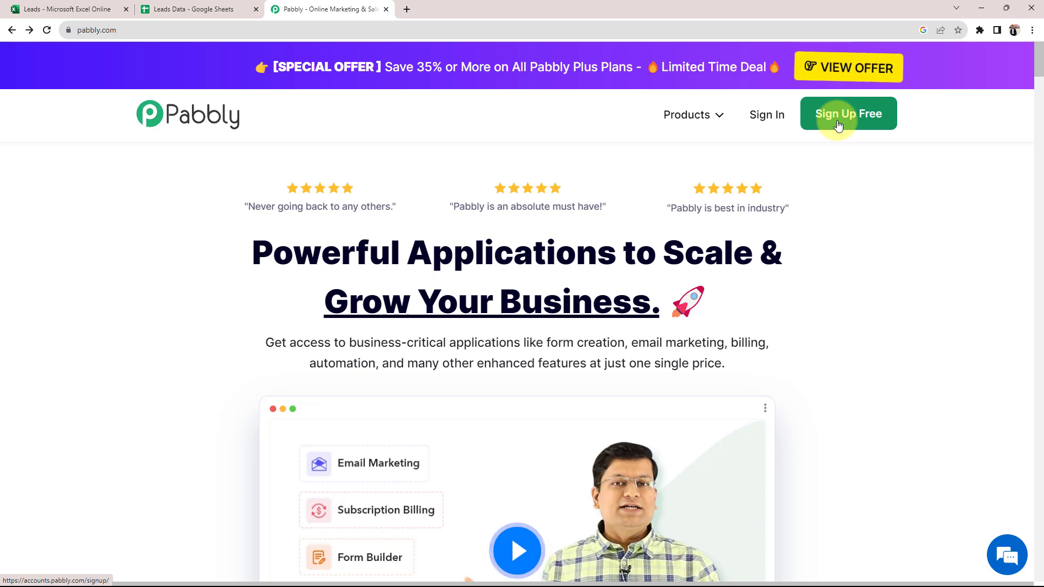
click(761, 114)
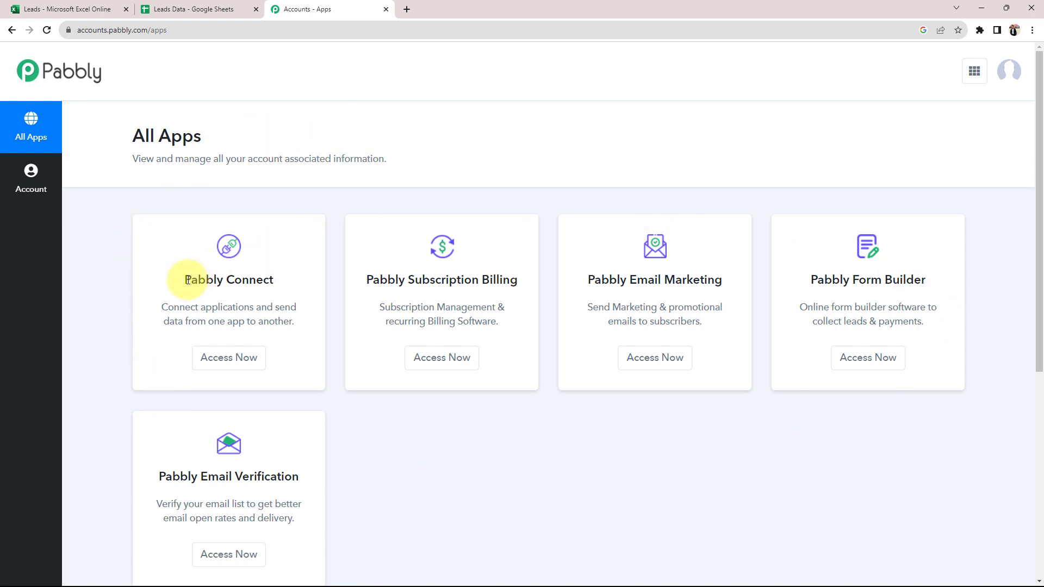
drag(187, 280, 278, 280)
click(216, 370)
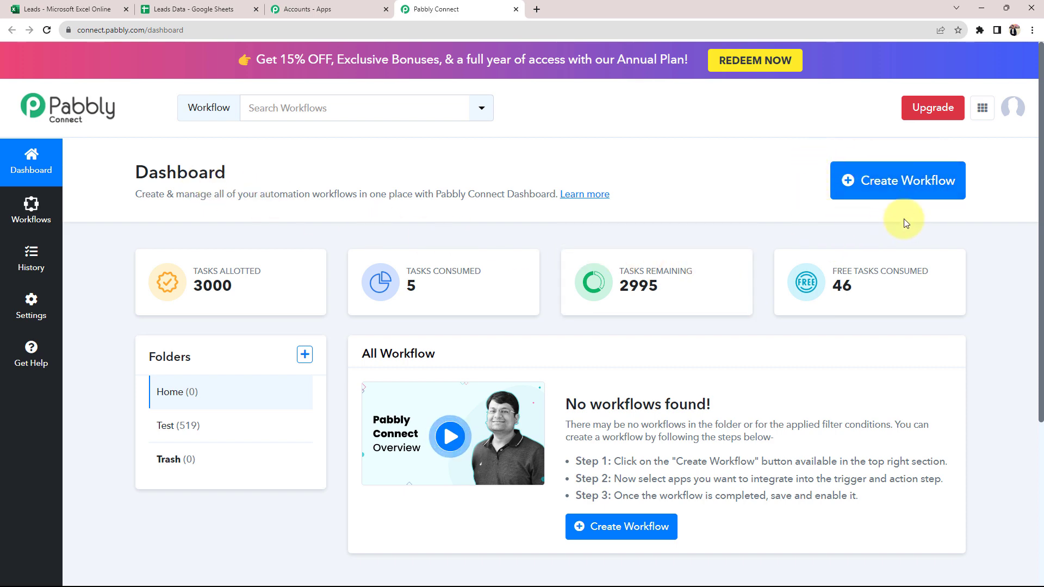
Create a new workflow titled 'Add MS Excel Data to Google Sheets'
click(901, 184)
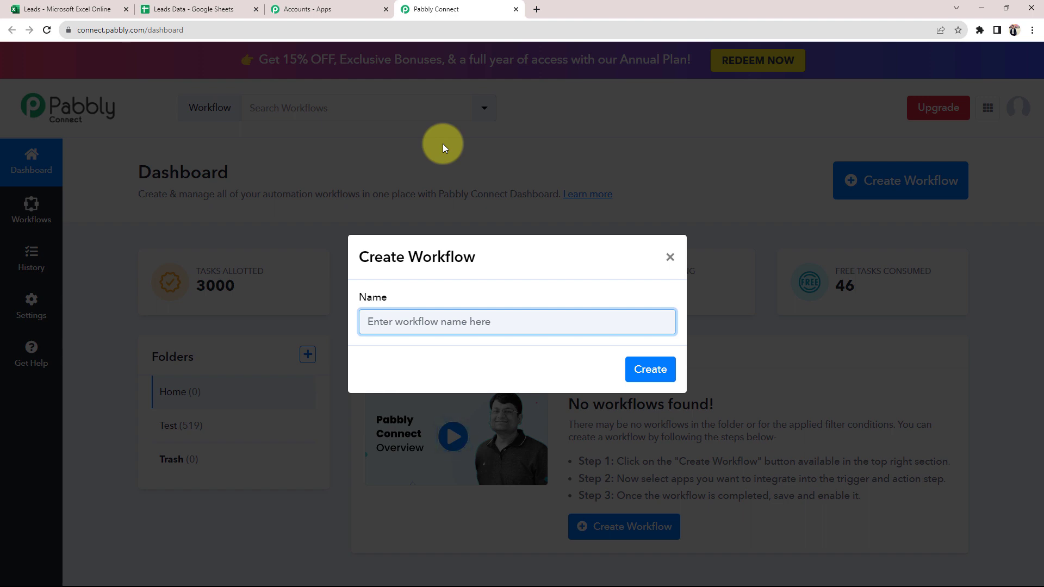
text(Add MS Excel Data to Google Sheets)
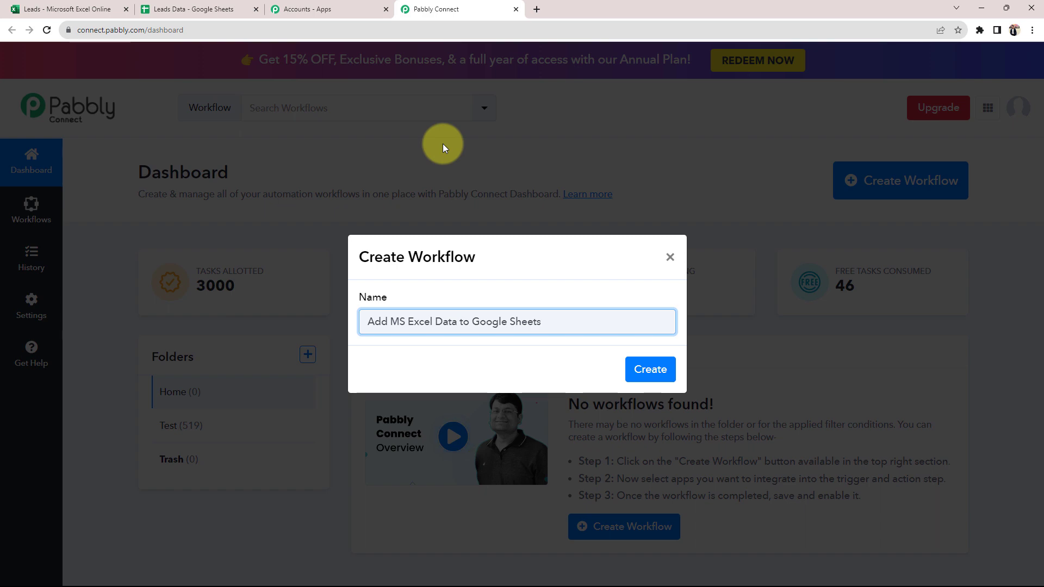
click(648, 369)
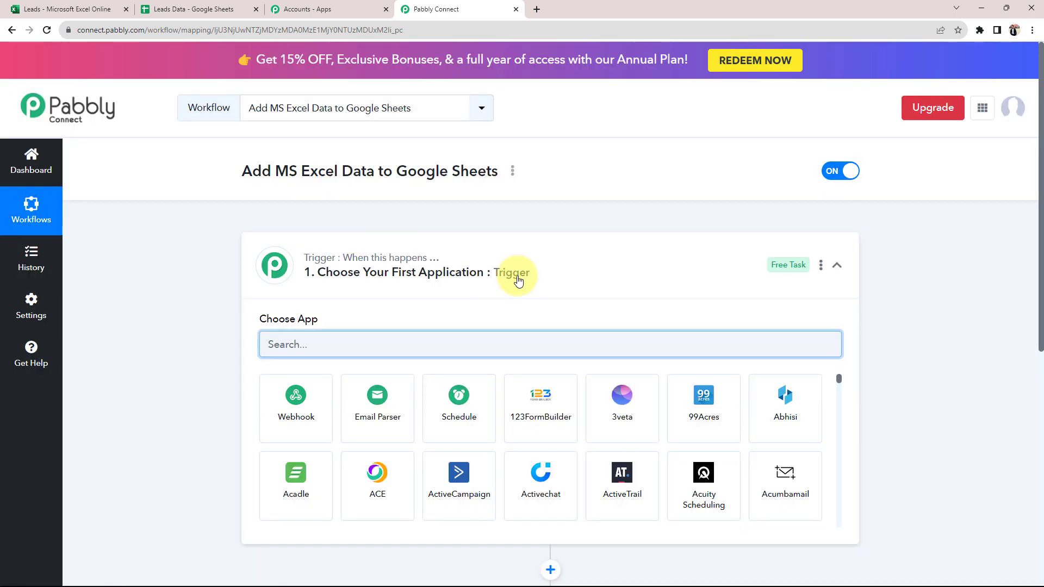
Collapse the trigger's Choose App panel so the empty trigger and action steps both show
click(547, 269)
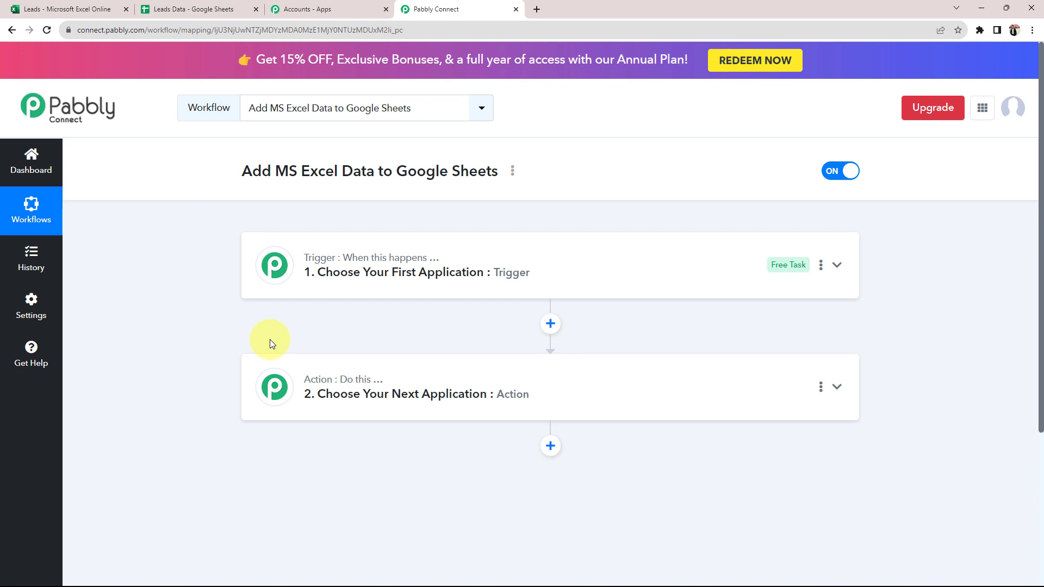
click(65, 9)
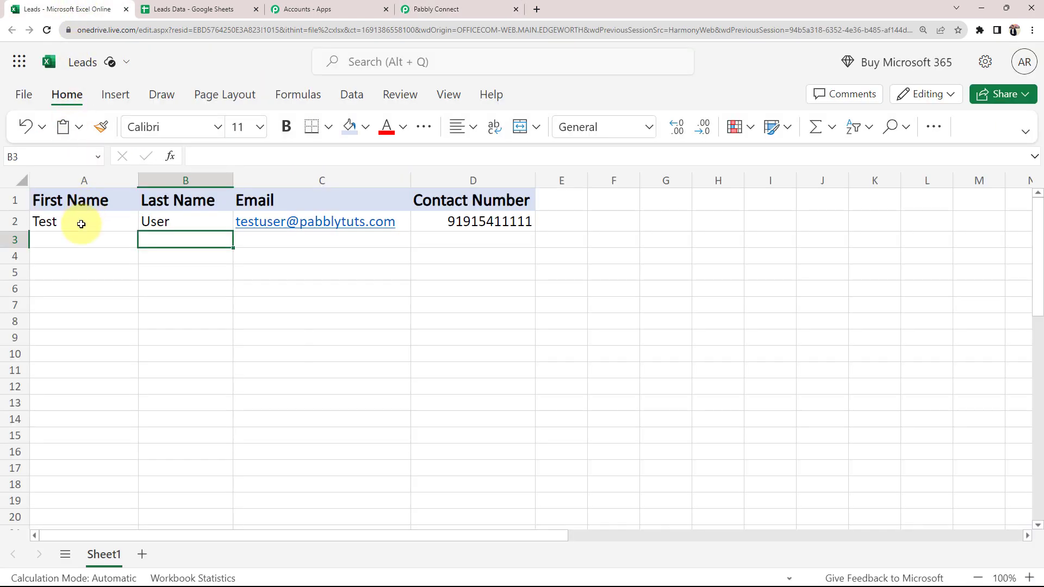
click(68, 249)
click(285, 242)
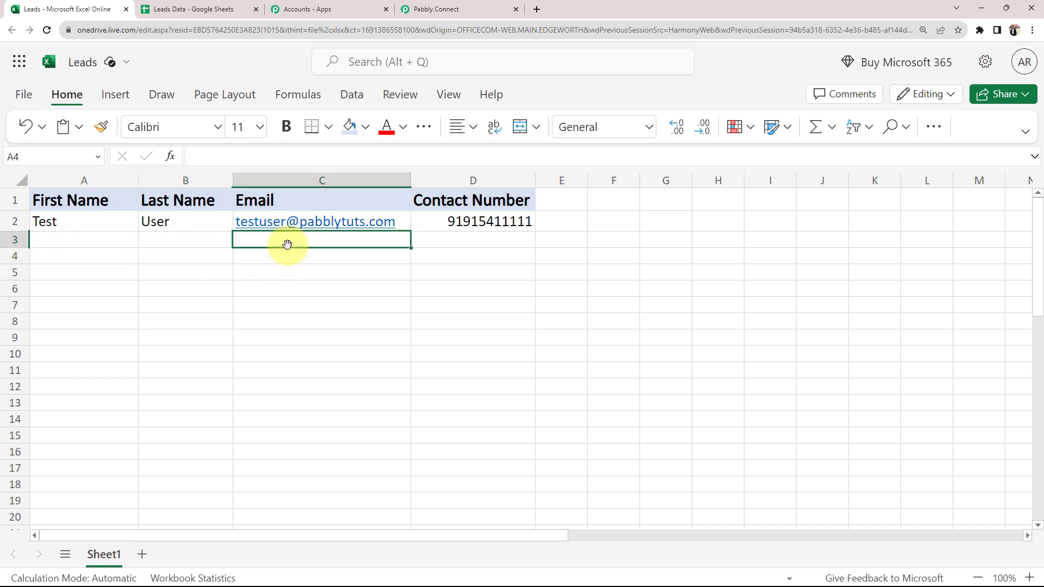
click(452, 243)
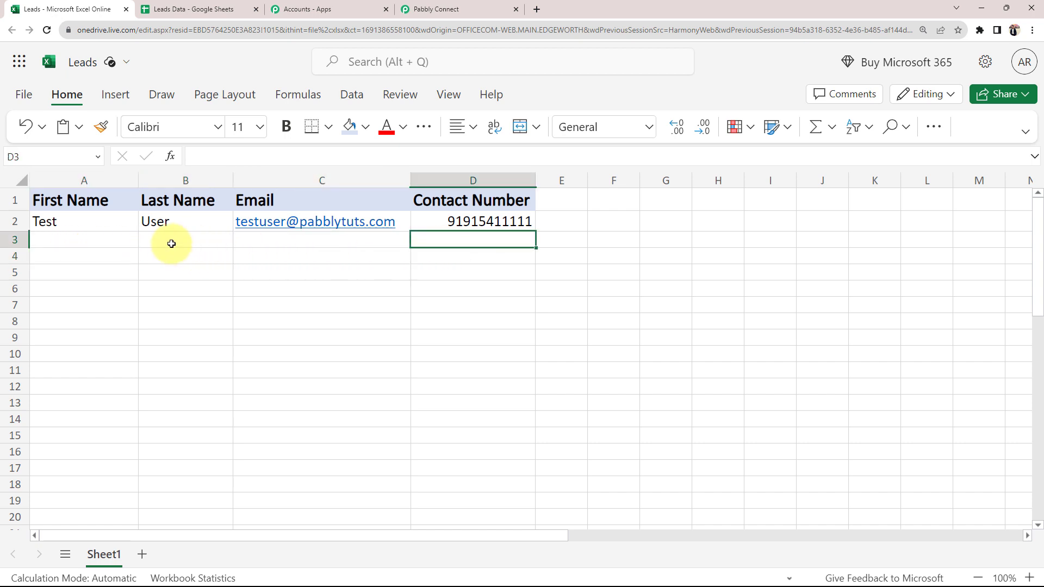
click(102, 242)
click(168, 8)
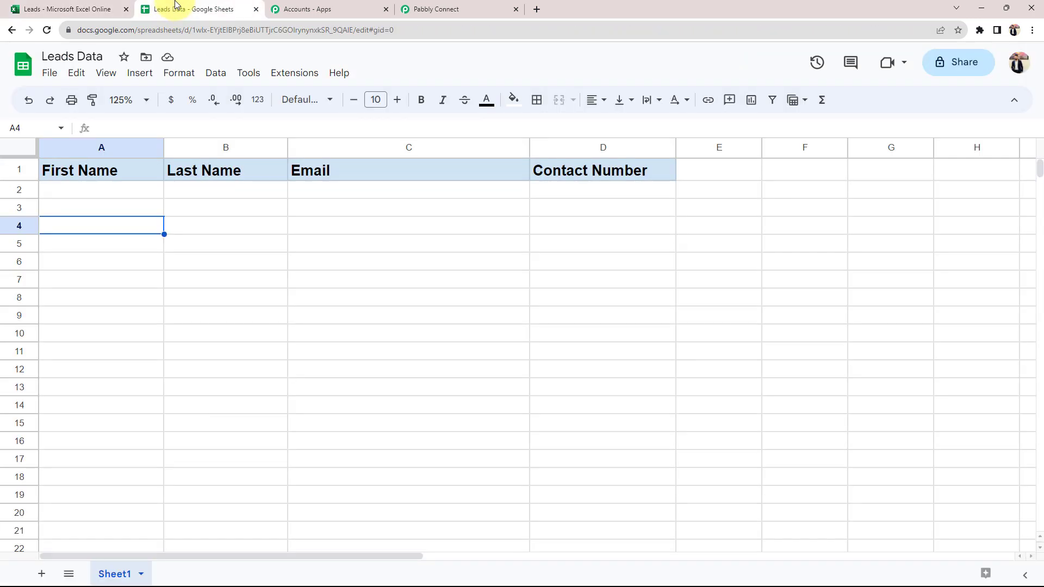
click(205, 228)
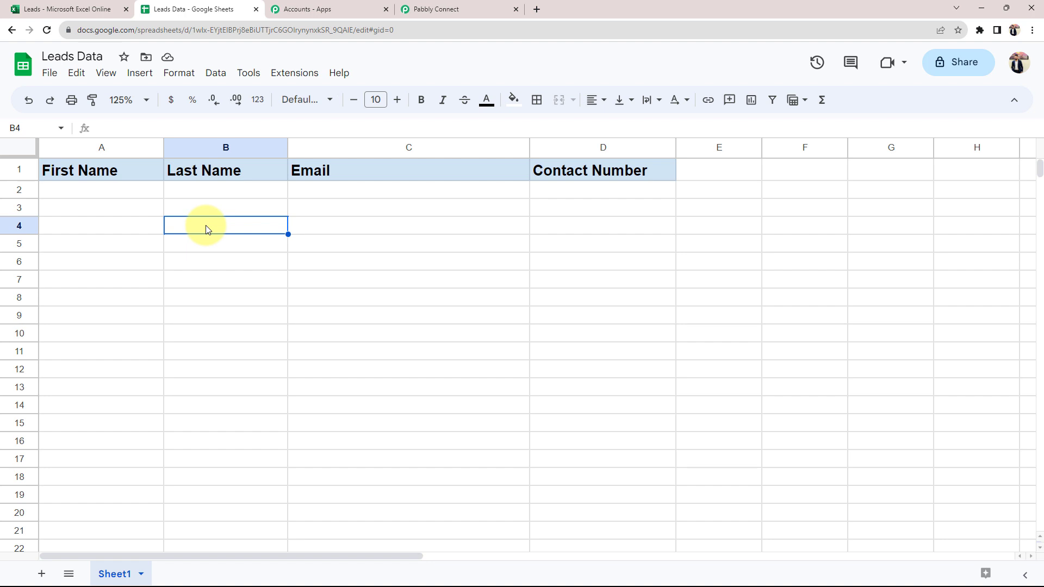
click(84, 5)
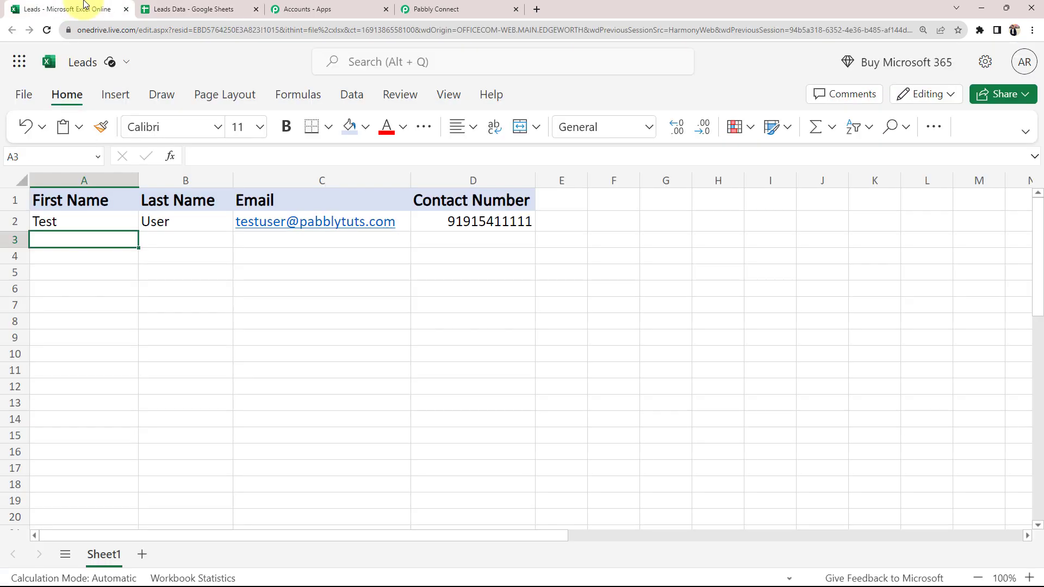
click(201, 4)
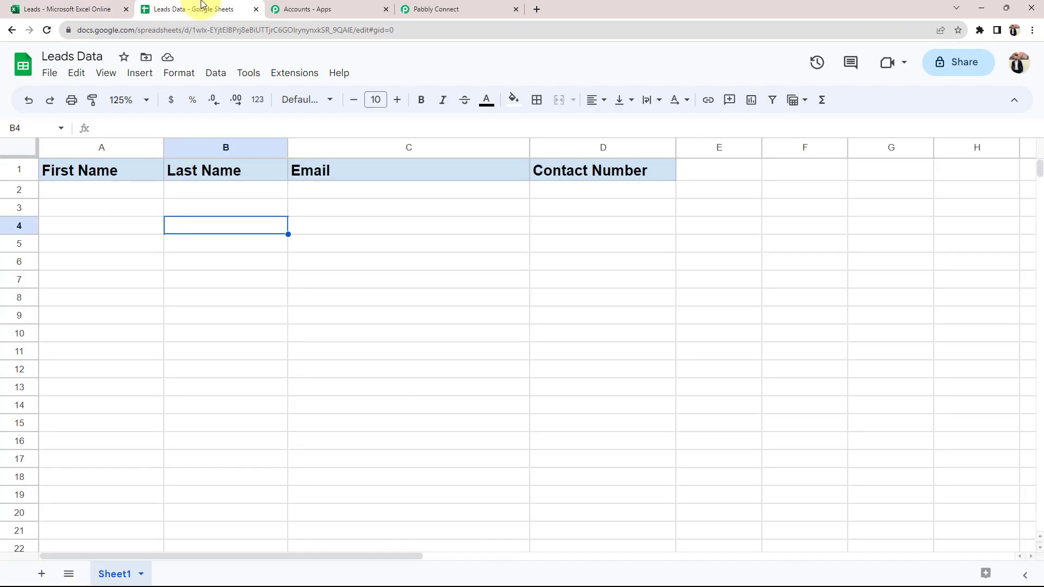
click(443, 4)
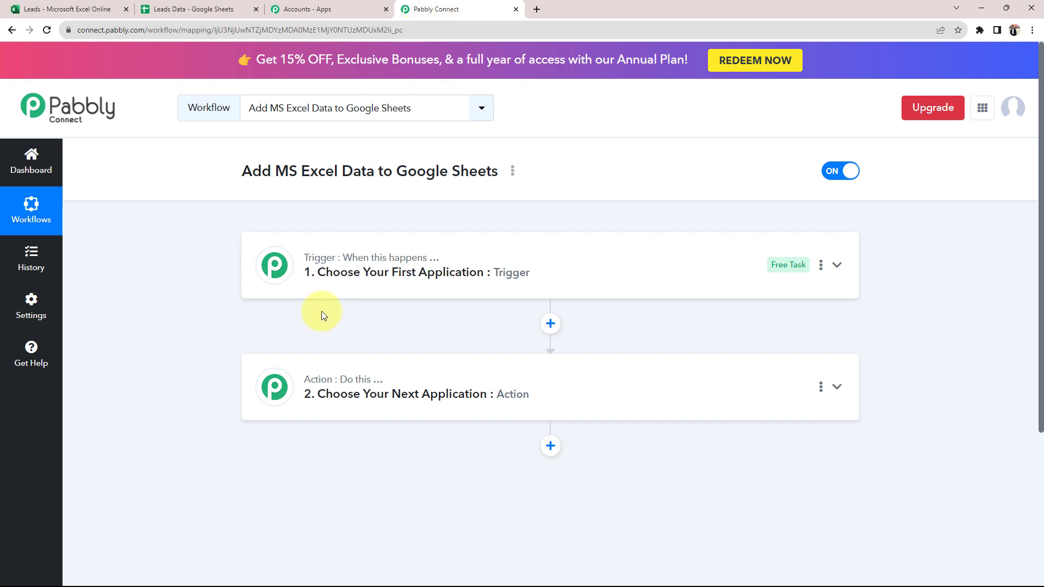
Set the trigger app to Microsoft Excel with the New Row in Worksheet event
click(329, 272)
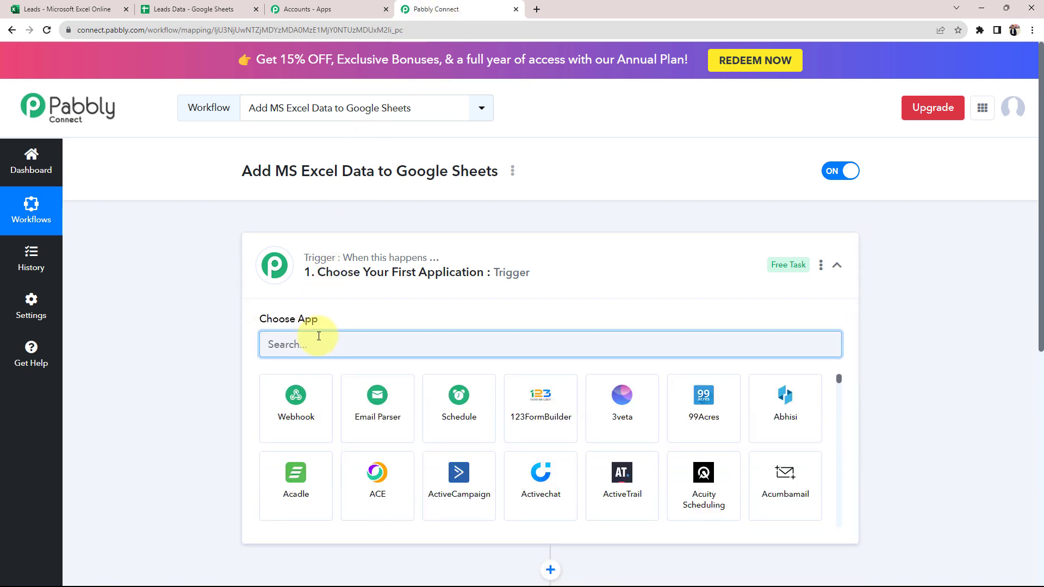
text(micro)
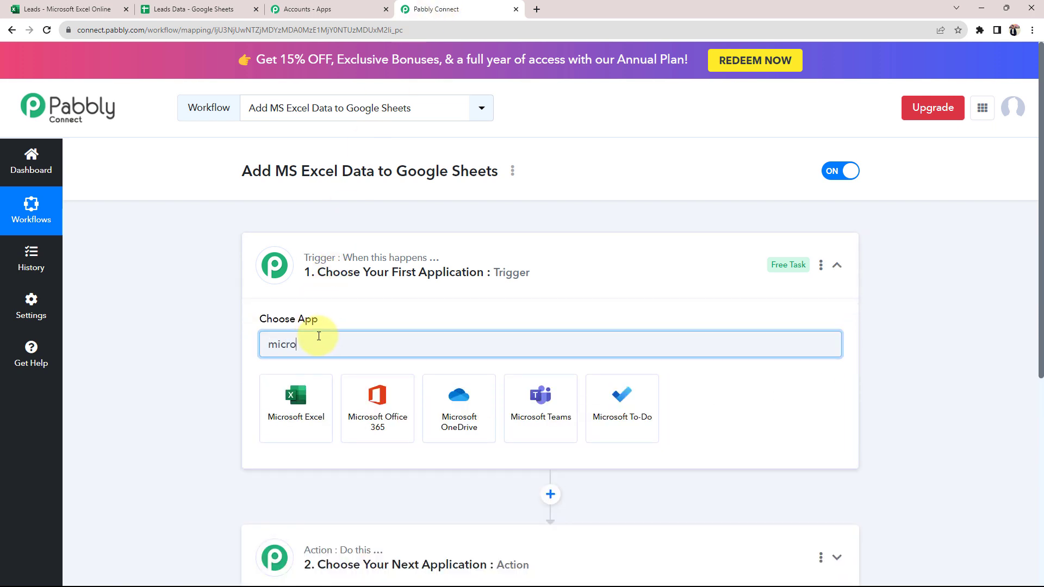
click(307, 435)
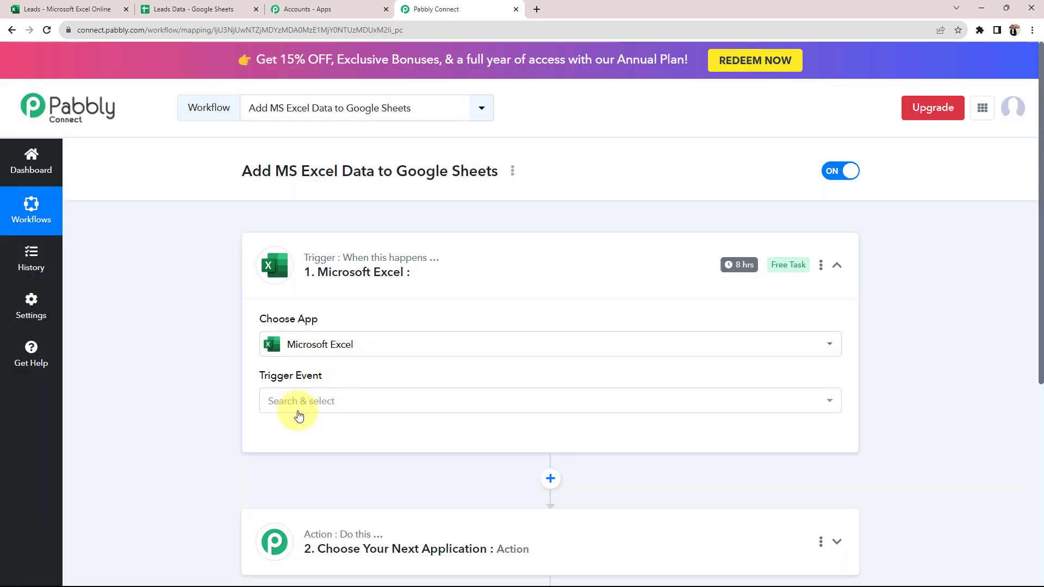
click(312, 402)
scroll(205, 433, down, 2)
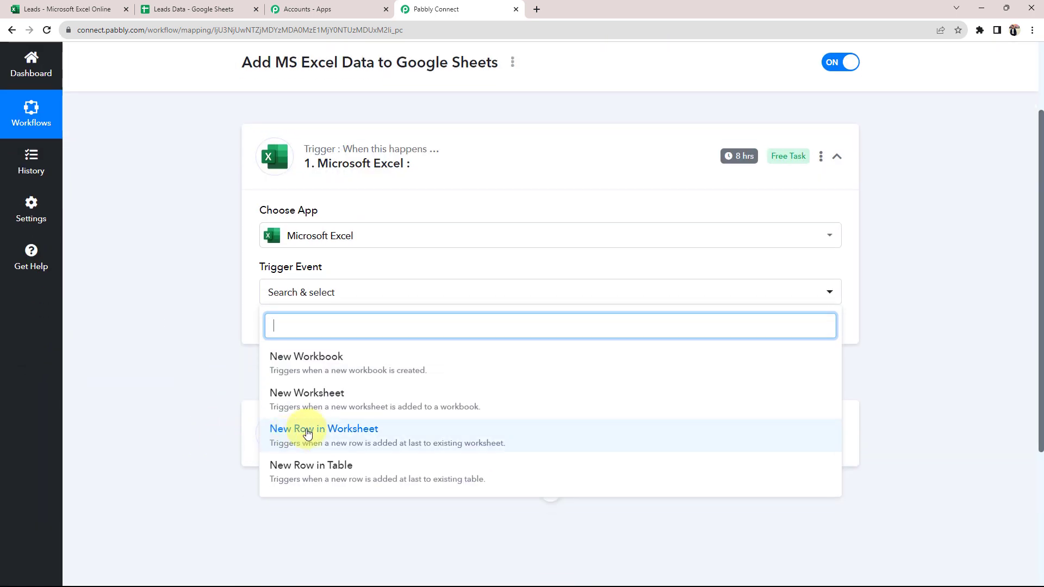
click(325, 434)
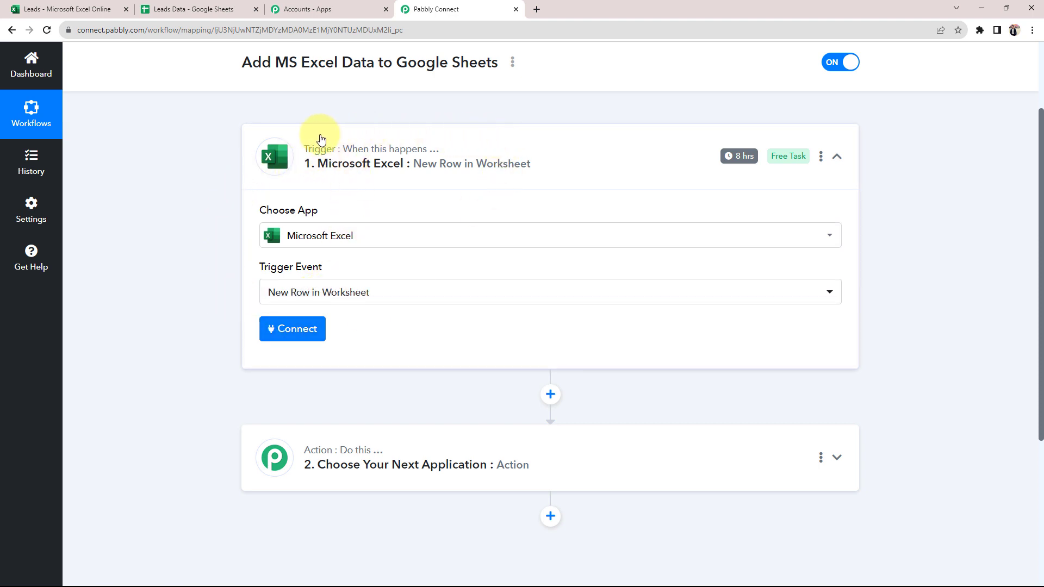
Sign in and authorize a Microsoft Excel account for the trigger, accepting the consent prompt
click(82, 9)
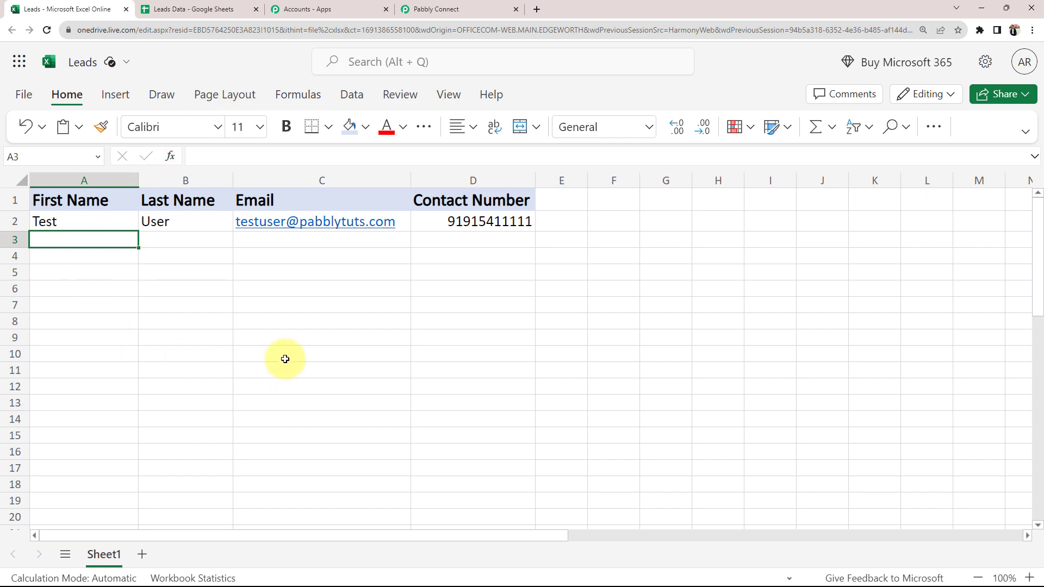
click(473, 9)
click(298, 318)
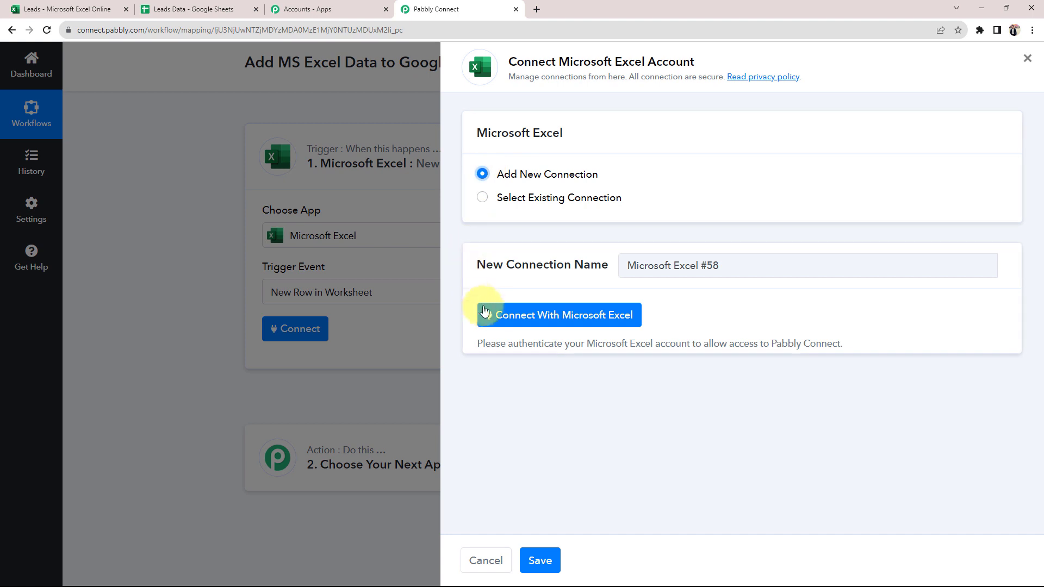
click(493, 314)
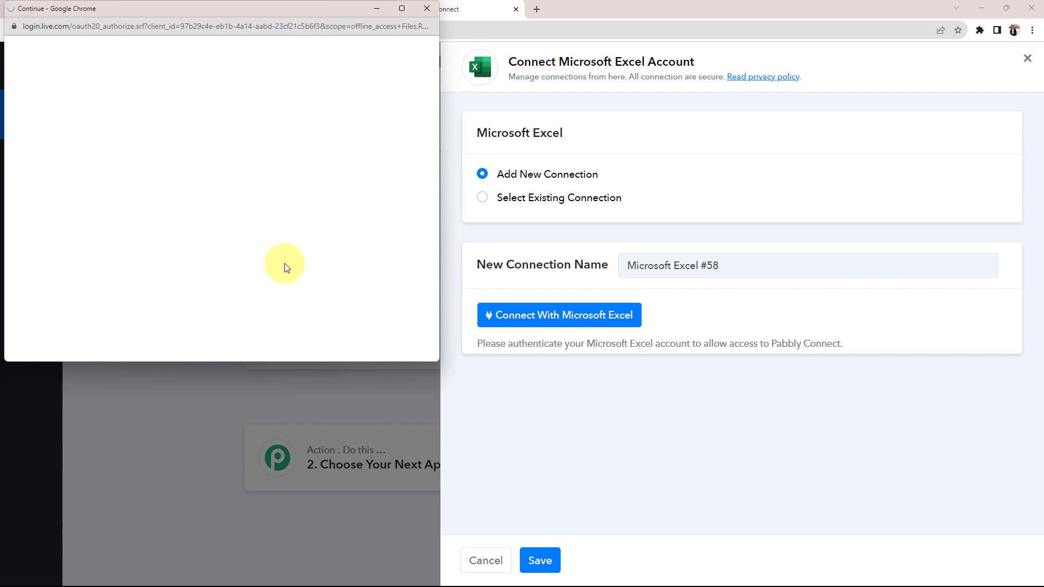
scroll(287, 267, down, 8)
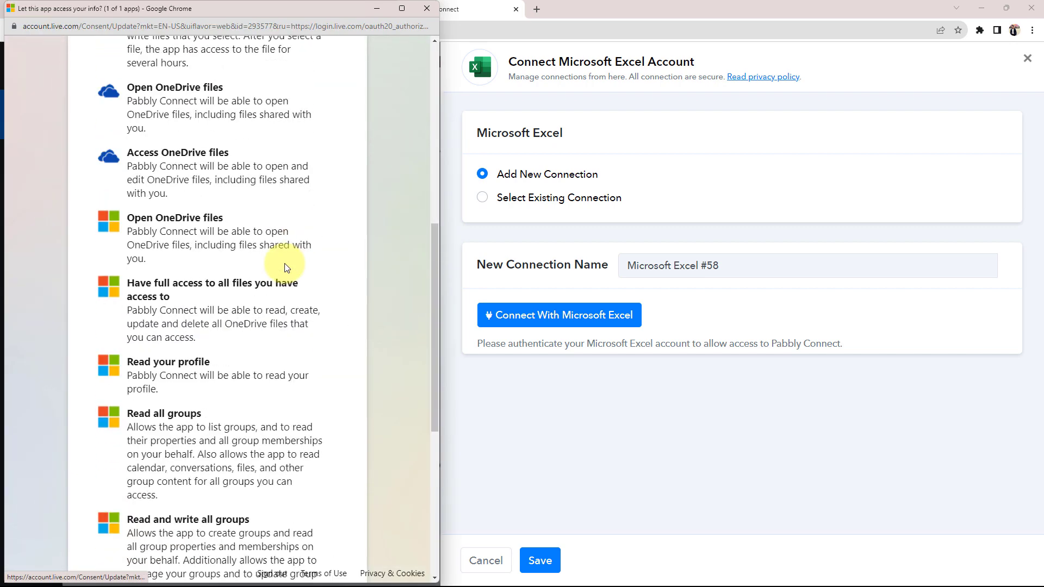
scroll(286, 267, down, 7)
click(300, 522)
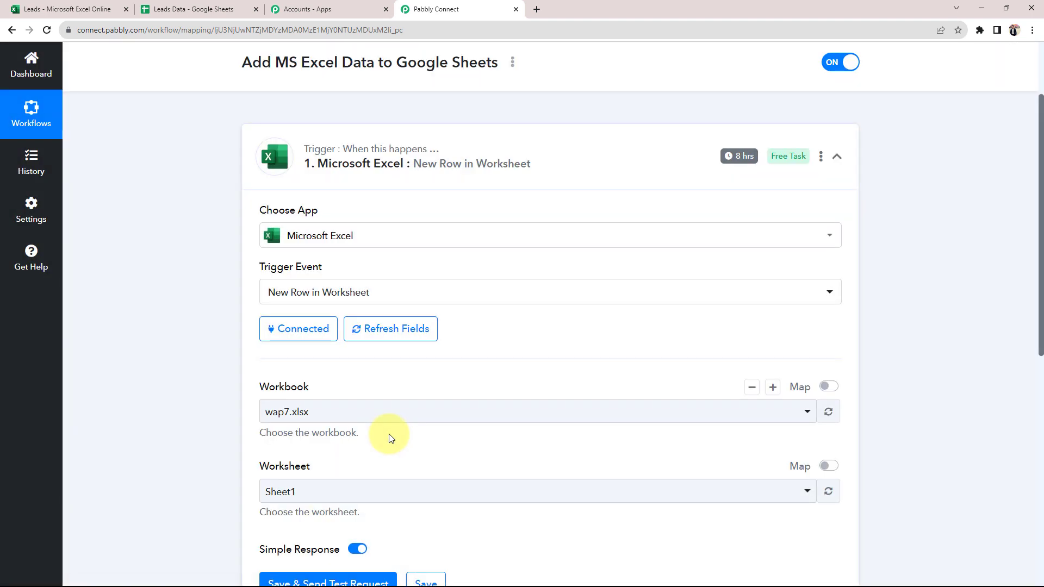
Point the trigger at workbook Leads.xlsx and worksheet Sheet1
scroll(390, 434, down, 1)
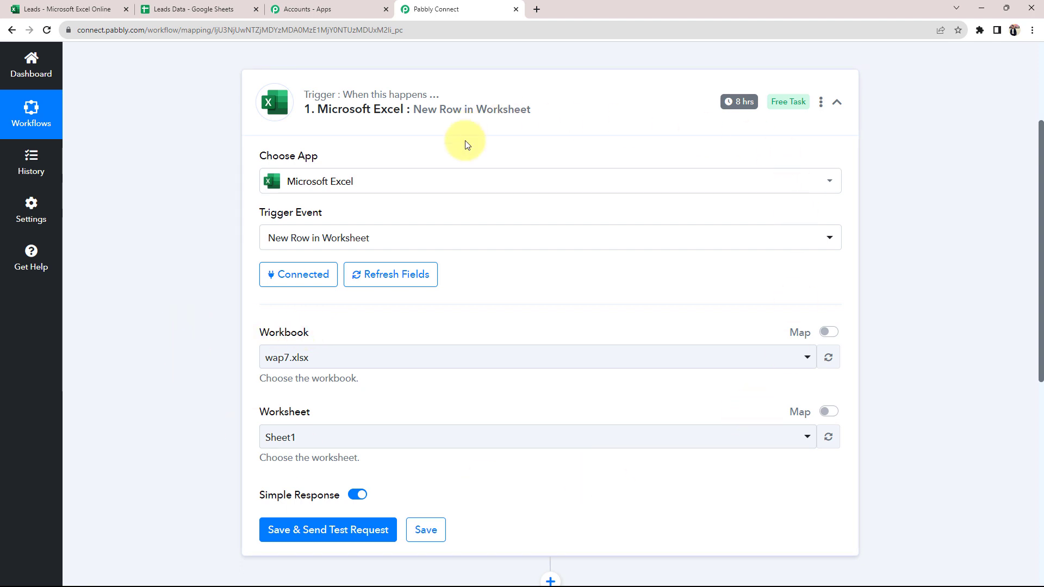
click(81, 9)
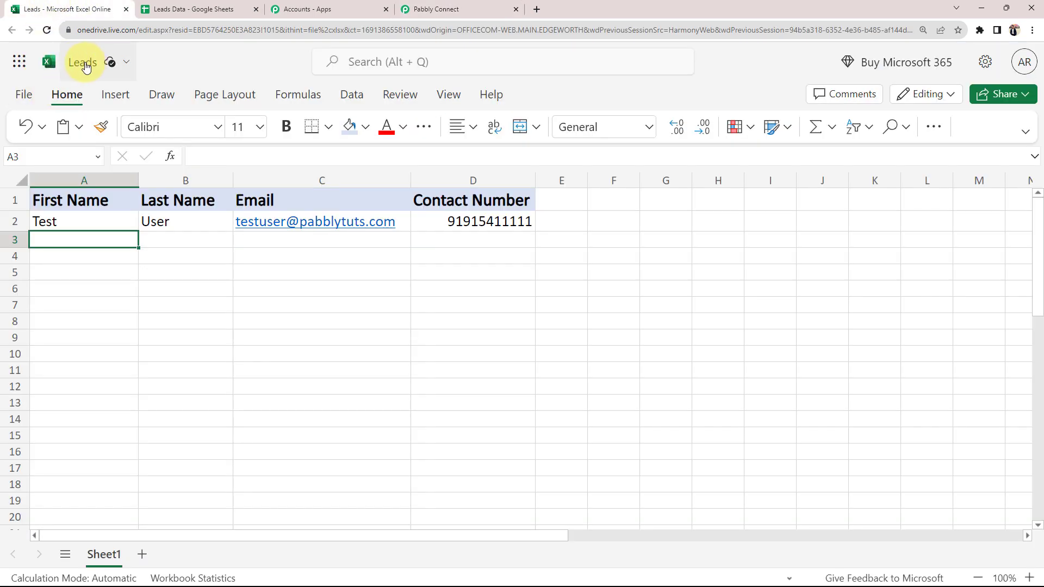
click(405, 9)
click(284, 355)
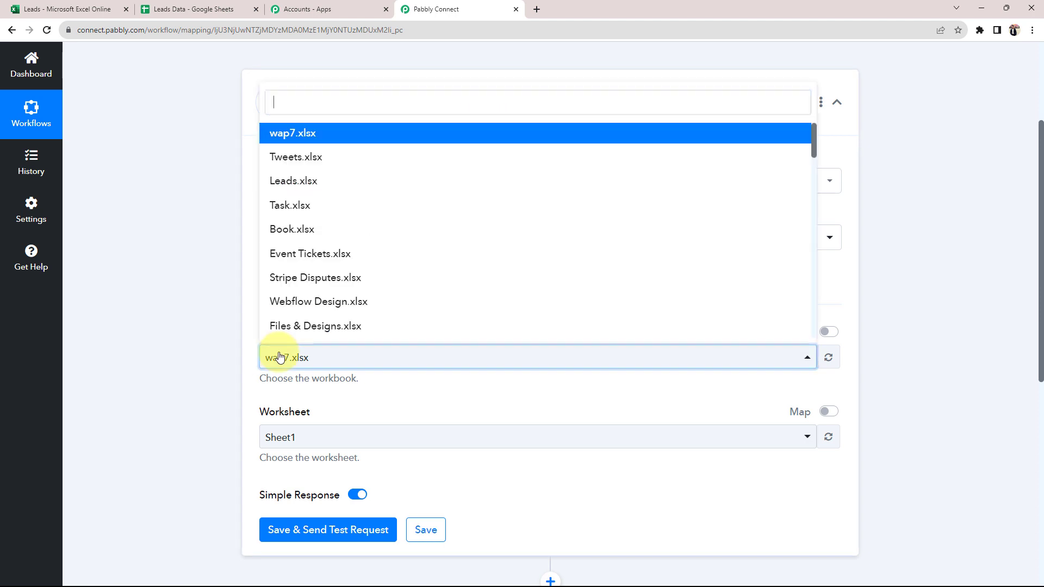
click(297, 188)
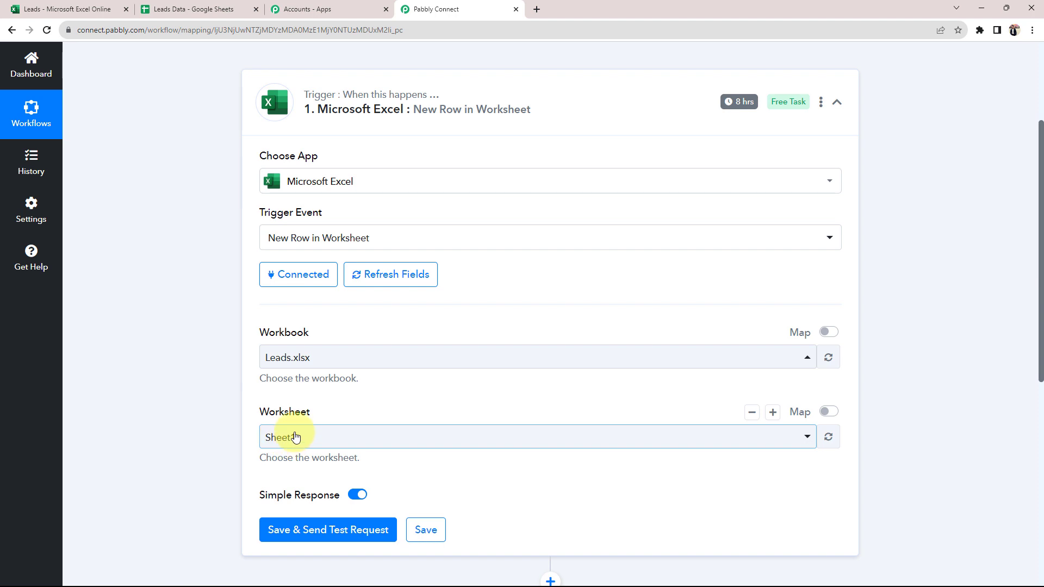
click(294, 438)
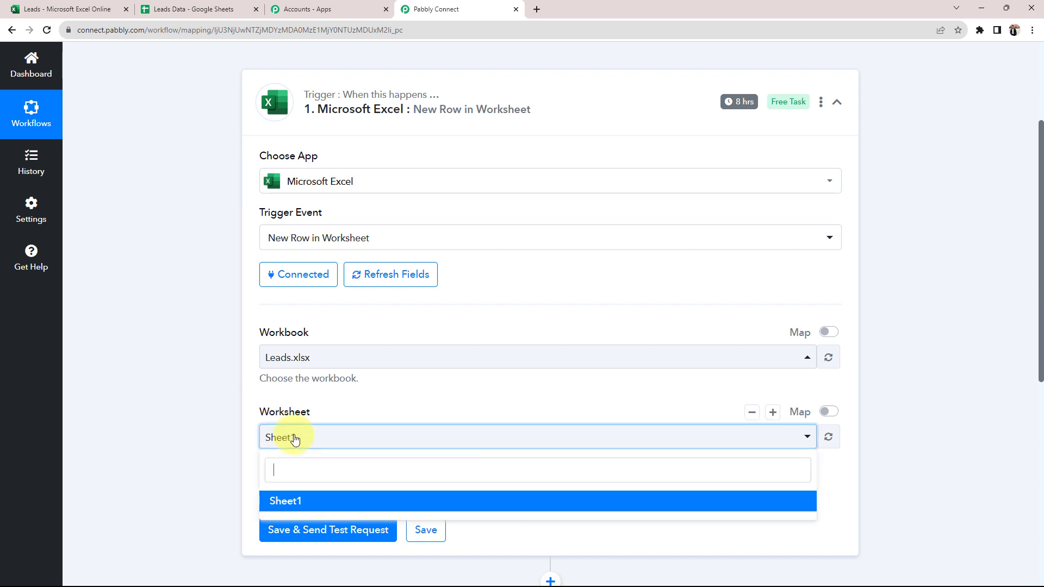
click(283, 501)
Check the Test entry in the Excel Leads spreadsheet, then return to the workflow
click(66, 8)
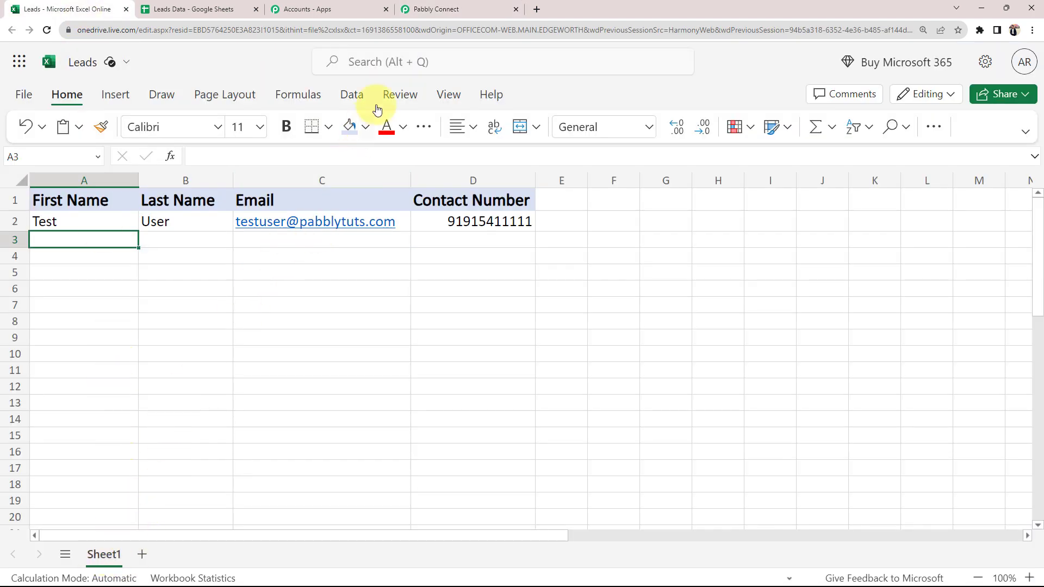
click(411, 12)
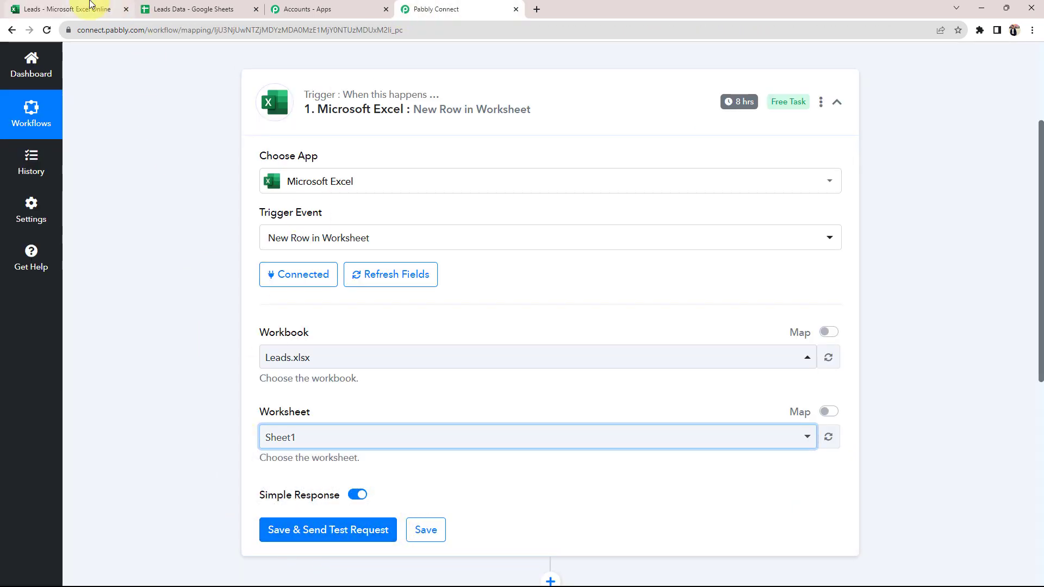
click(68, 9)
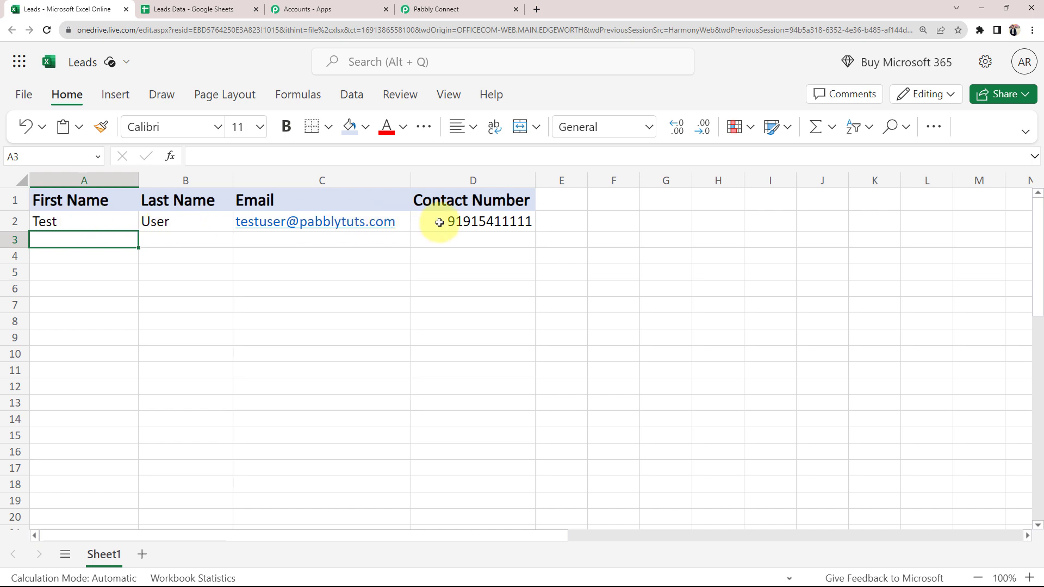
click(77, 223)
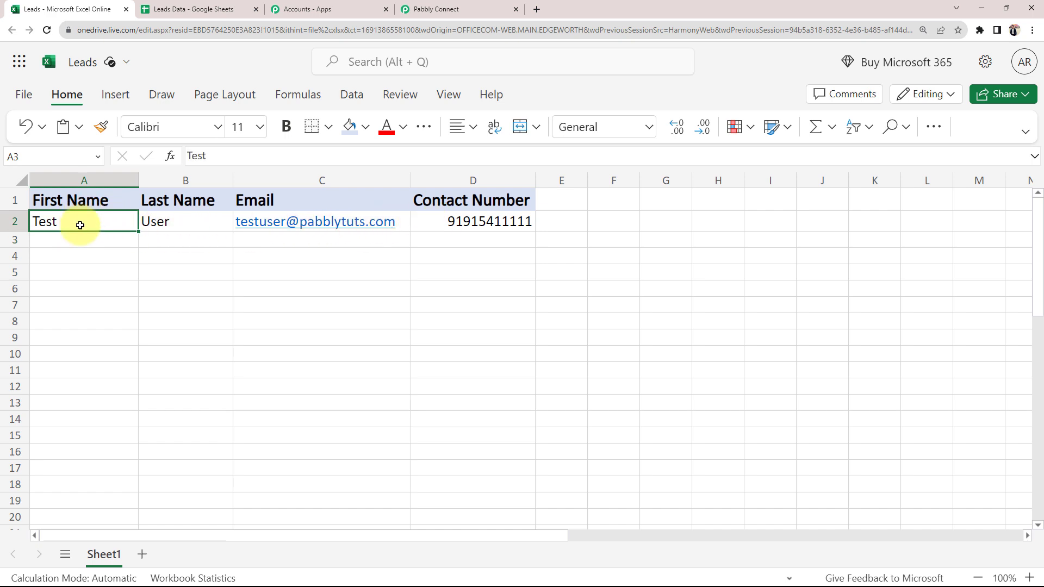
click(114, 291)
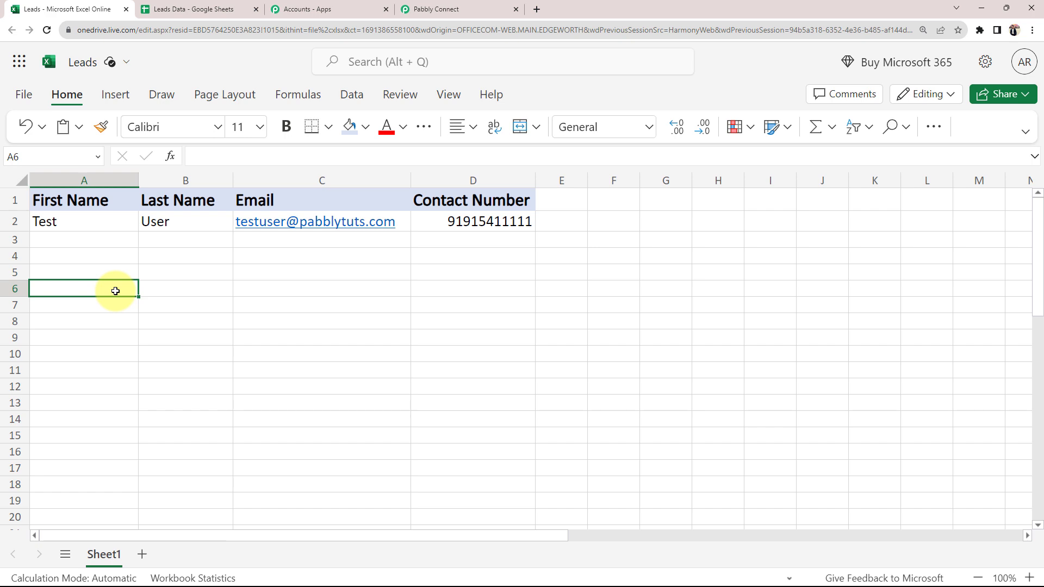
click(489, 7)
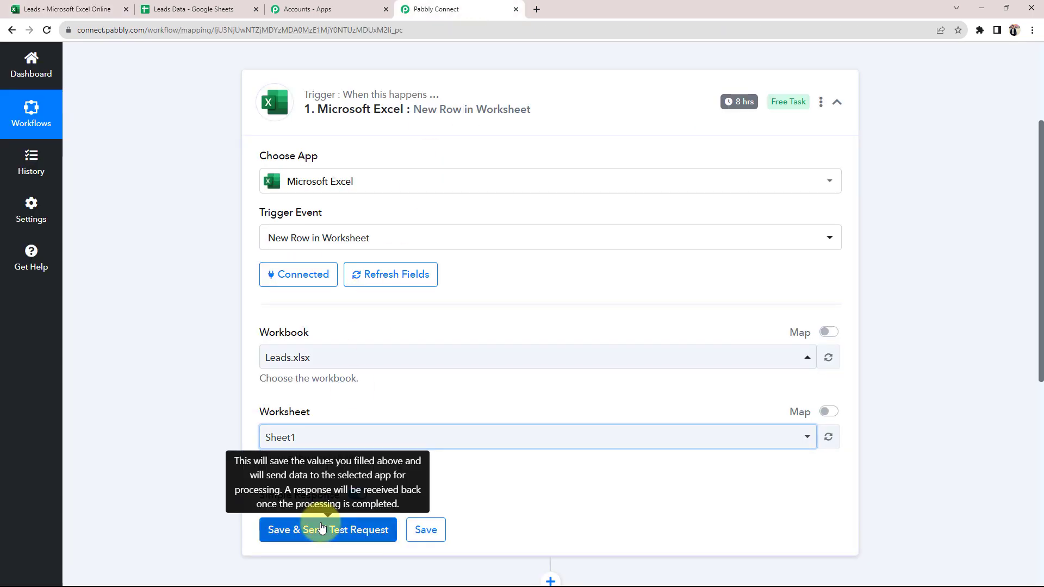
Save the trigger and send a test request to fetch the Leads sheet's row
click(280, 526)
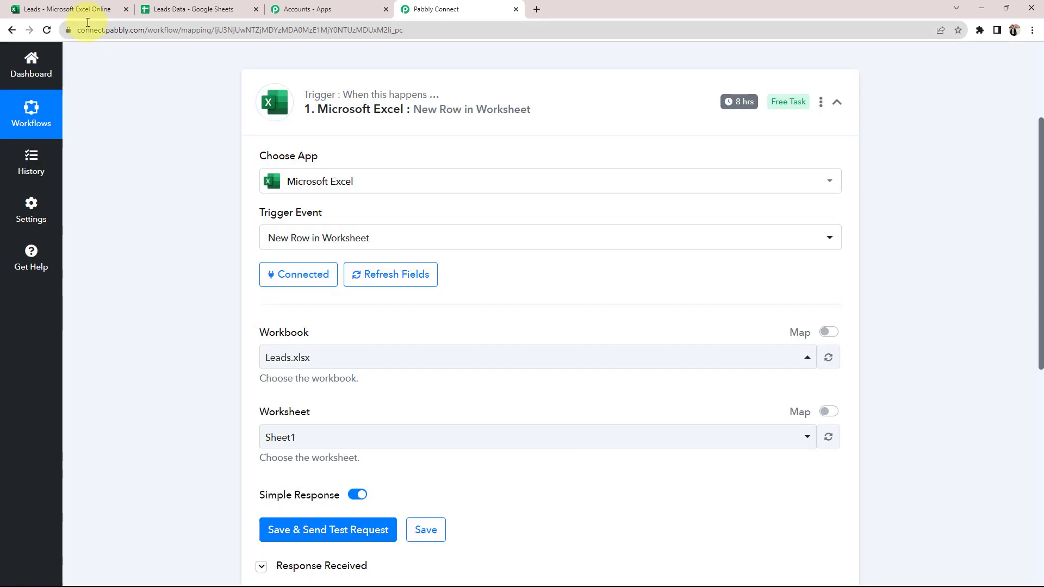
click(68, 9)
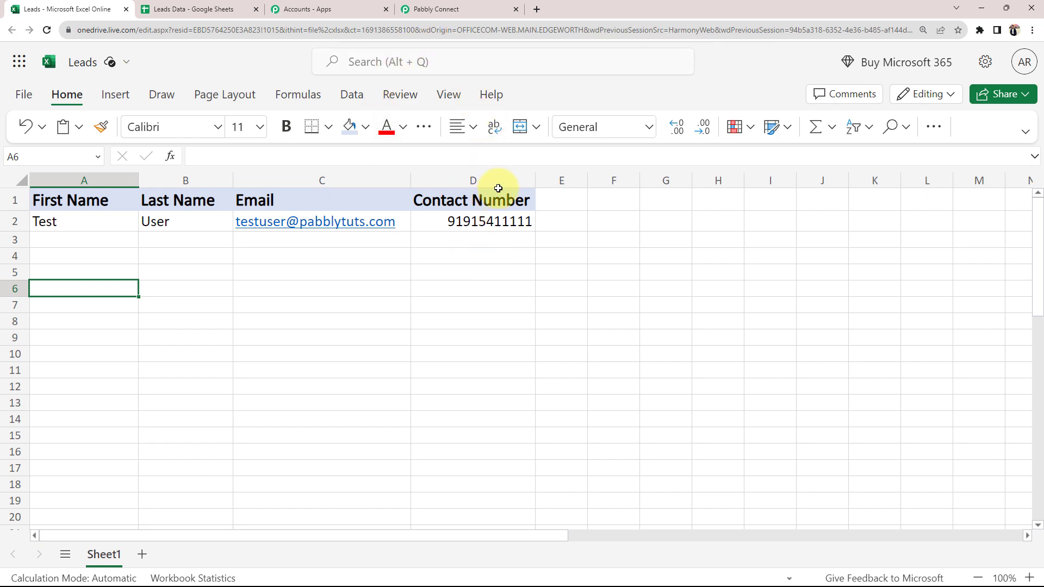
click(477, 8)
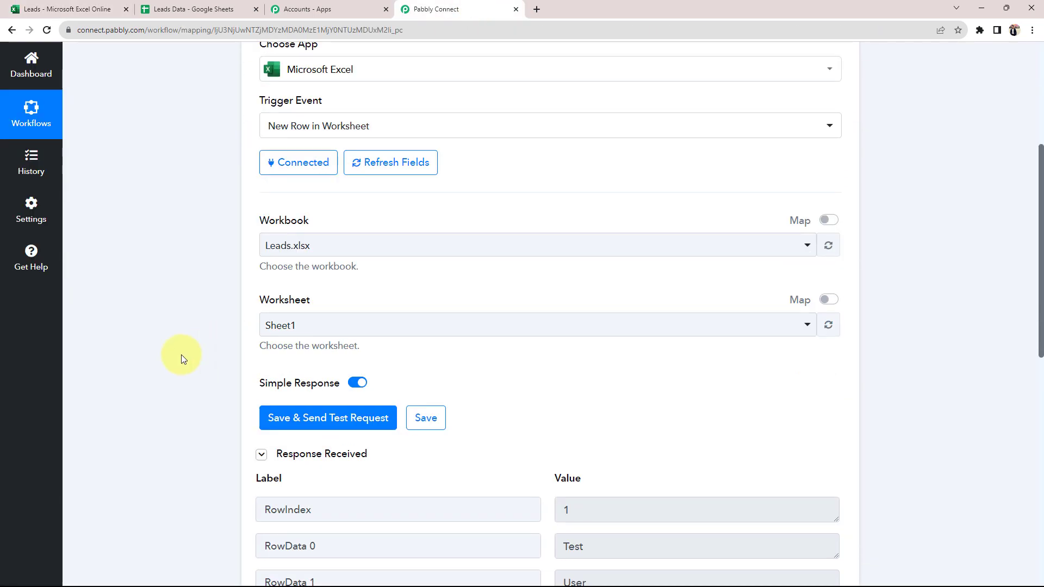
scroll(181, 354, down, 4)
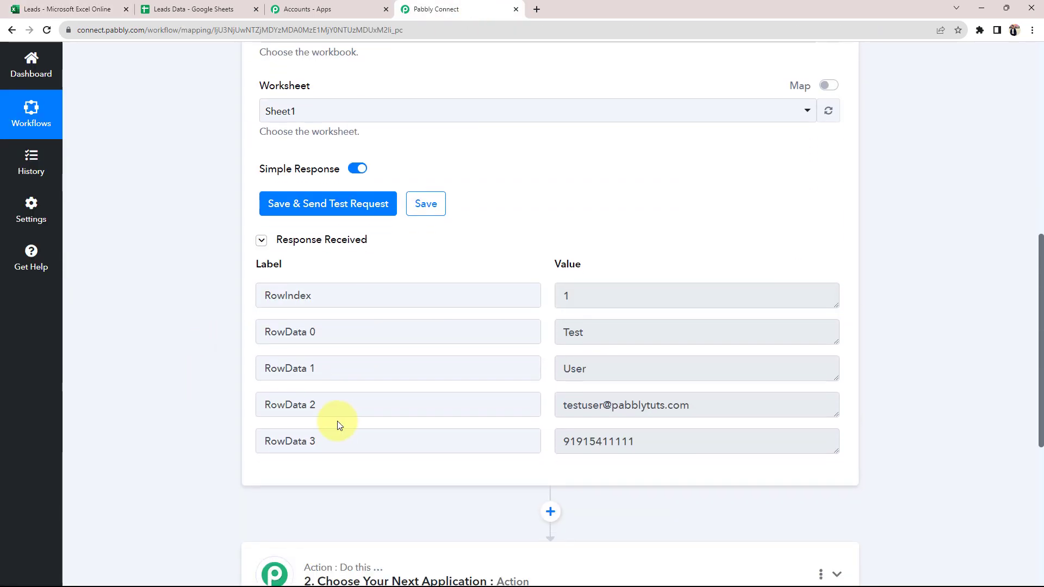
Review the returned first name, last name, email and contact number against the Leads sheet
drag(664, 441, 562, 442)
drag(699, 408, 543, 413)
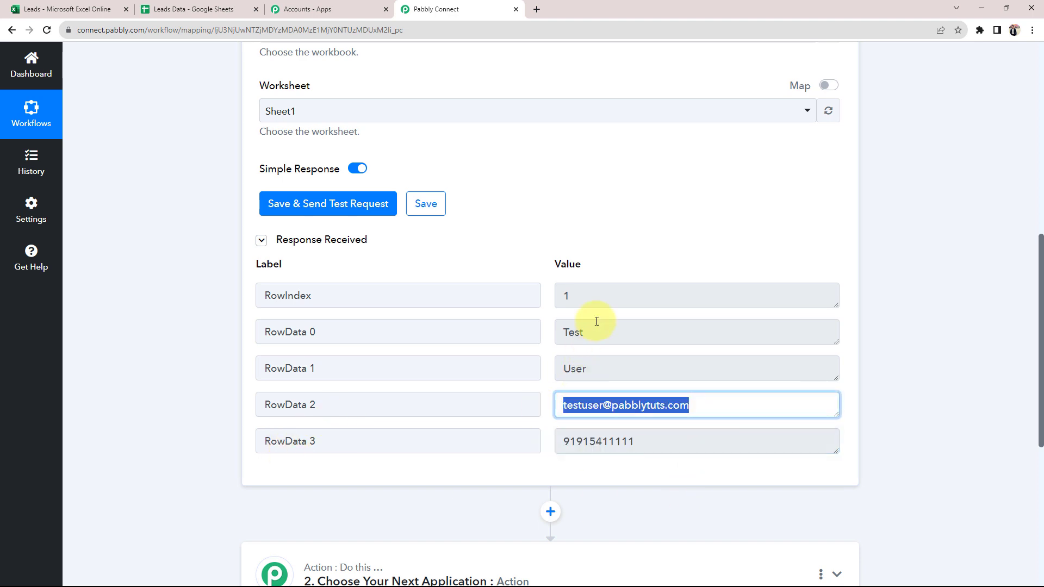
drag(596, 324, 503, 313)
drag(605, 354, 442, 361)
click(25, 8)
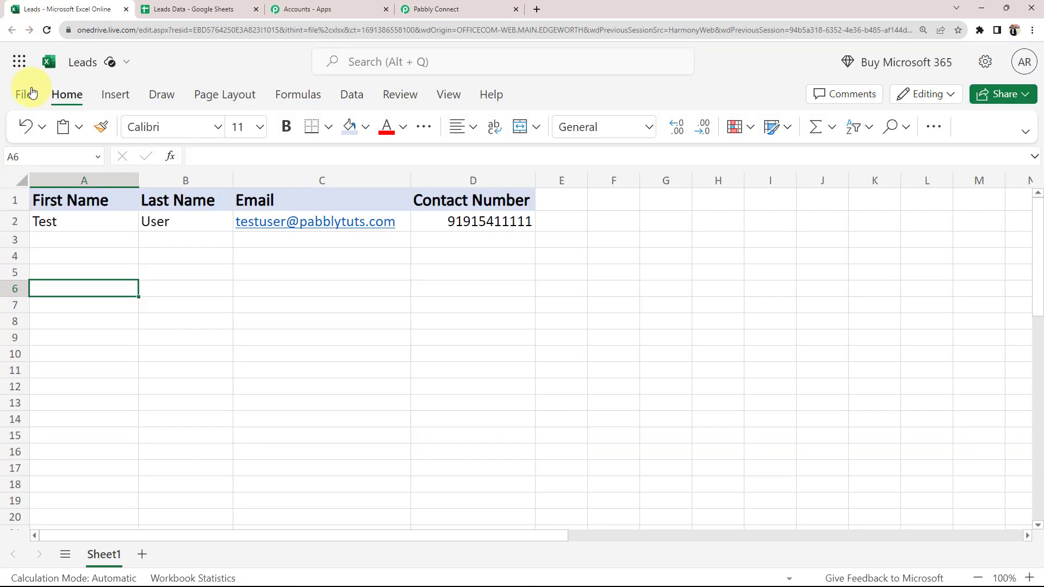
click(427, 9)
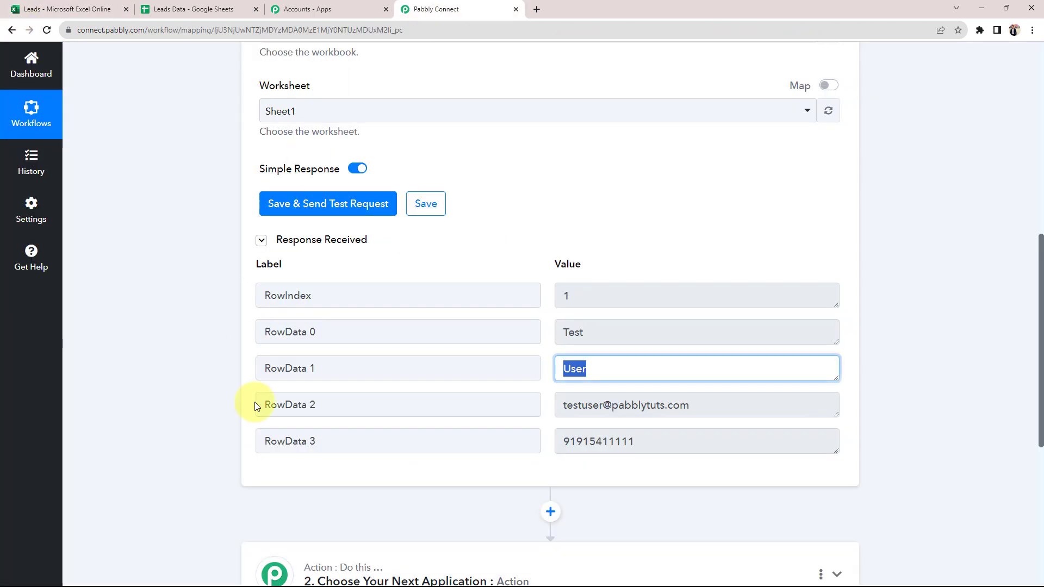
click(186, 361)
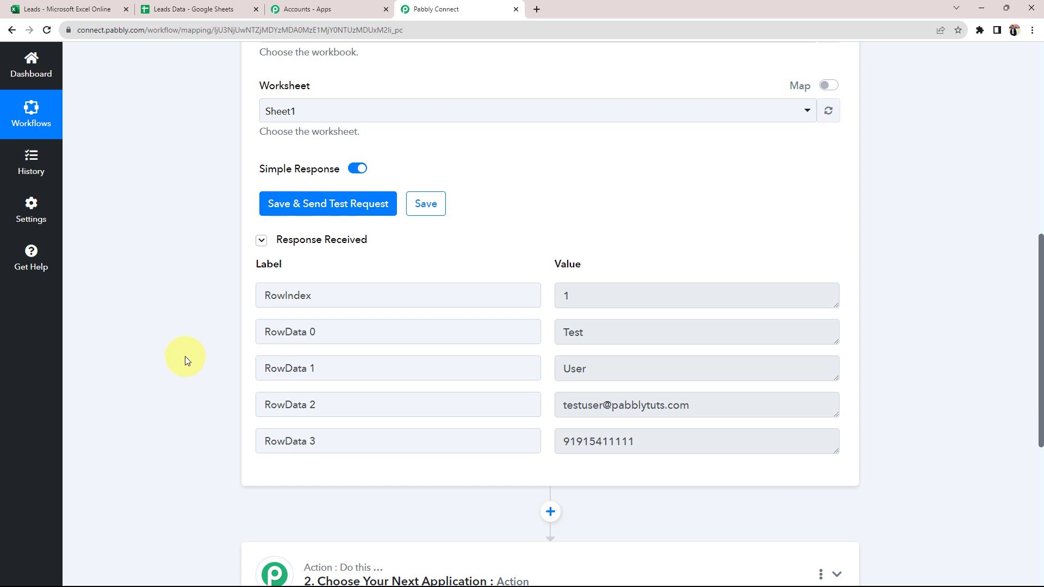
scroll(185, 357, up, 5)
scroll(185, 356, up, 5)
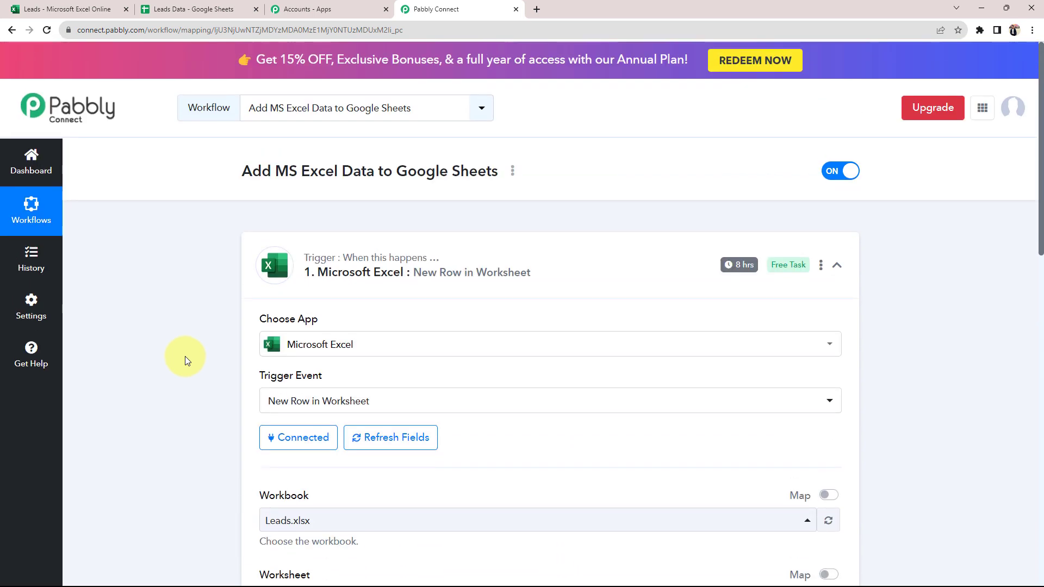
Re-check the Excel trigger's response, then expand the action step's app picker
click(559, 280)
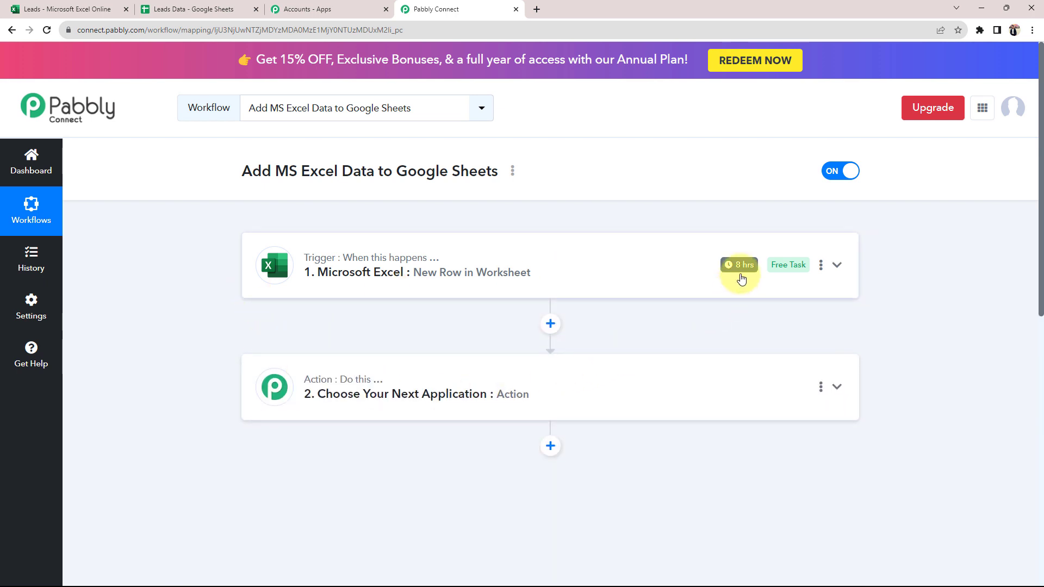
mouse_move(739, 265)
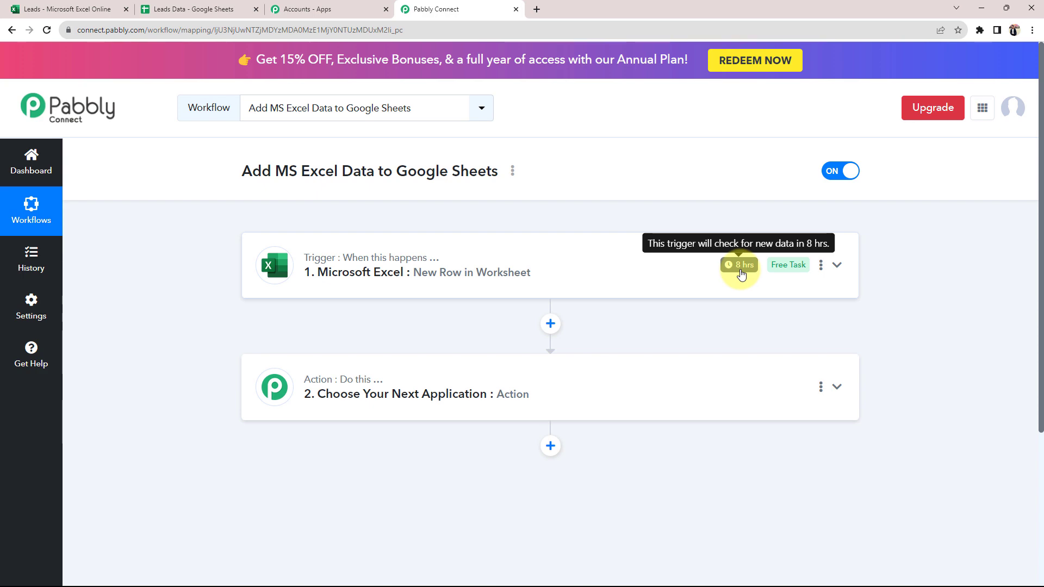
click(350, 266)
scroll(256, 396, down, 5)
scroll(750, 427, down, 4)
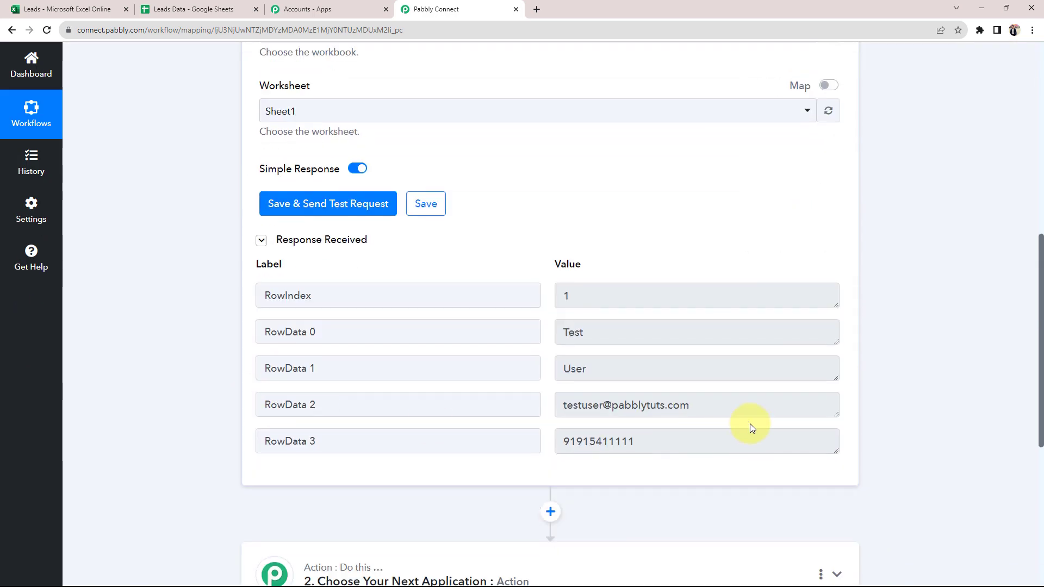
click(749, 423)
key(ctrl+a)
click(195, 390)
scroll(195, 390, down, 1)
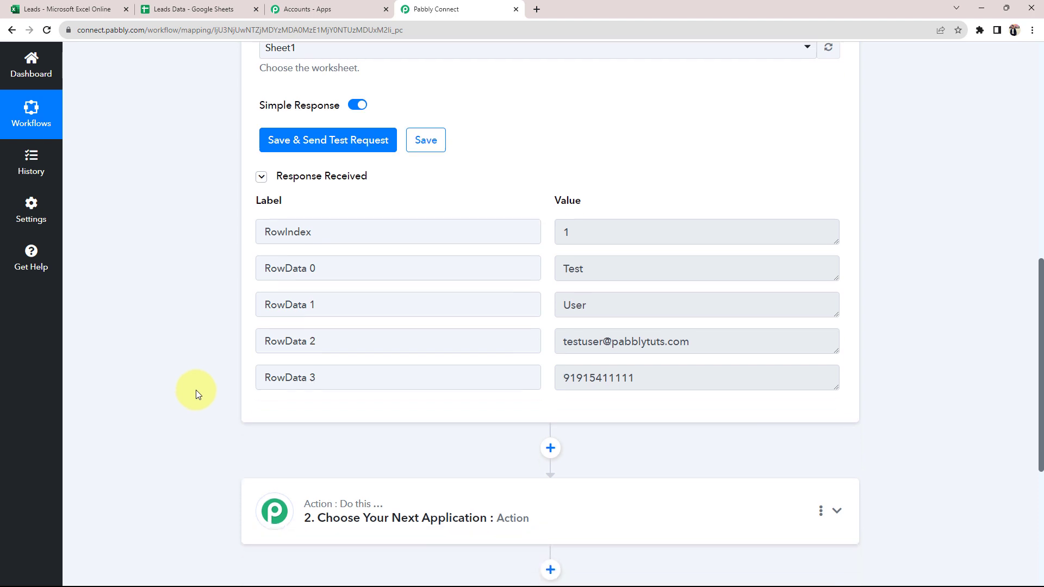
scroll(196, 389, down, 3)
click(322, 375)
Choose Google Sheets as the action app and open its event choices
scroll(155, 405, down, 3)
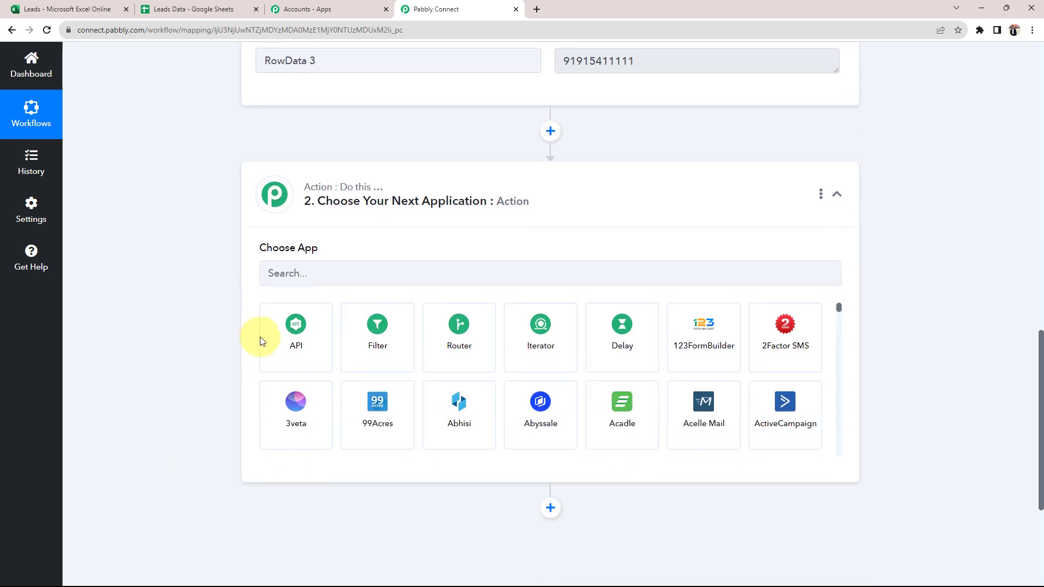
click(298, 277)
text(g)
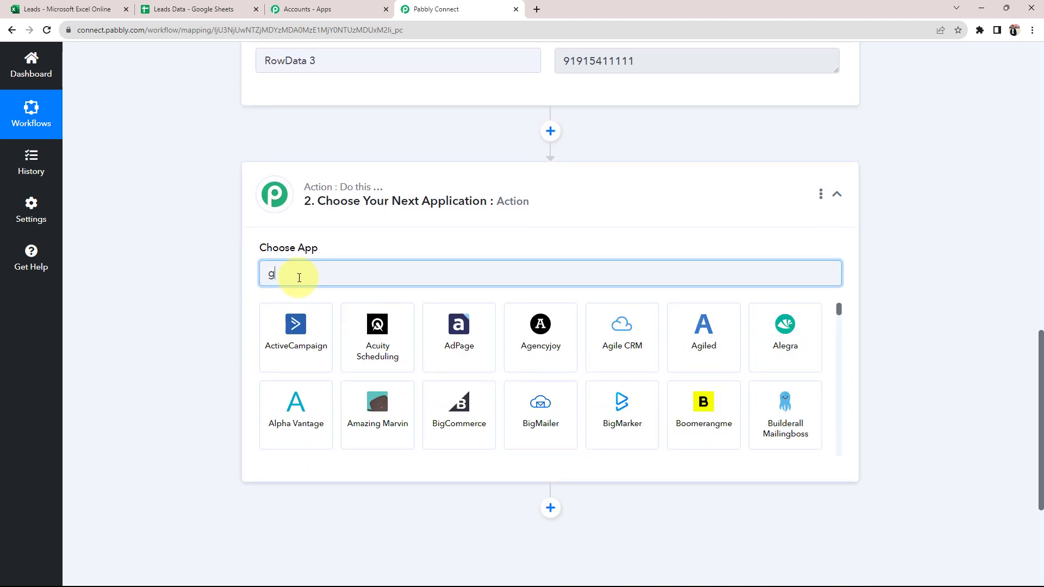
text(oo)
click(713, 426)
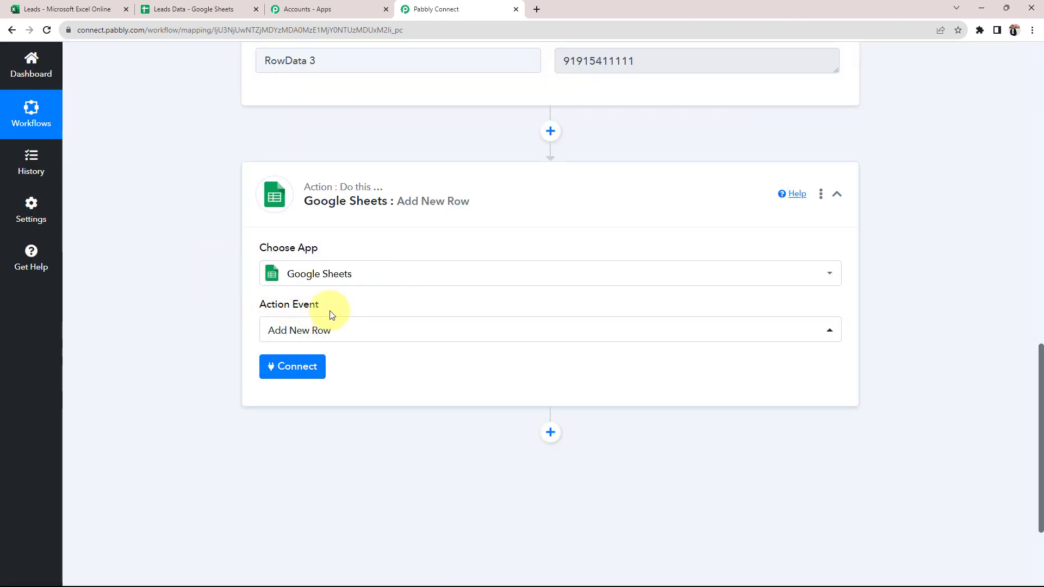
click(269, 327)
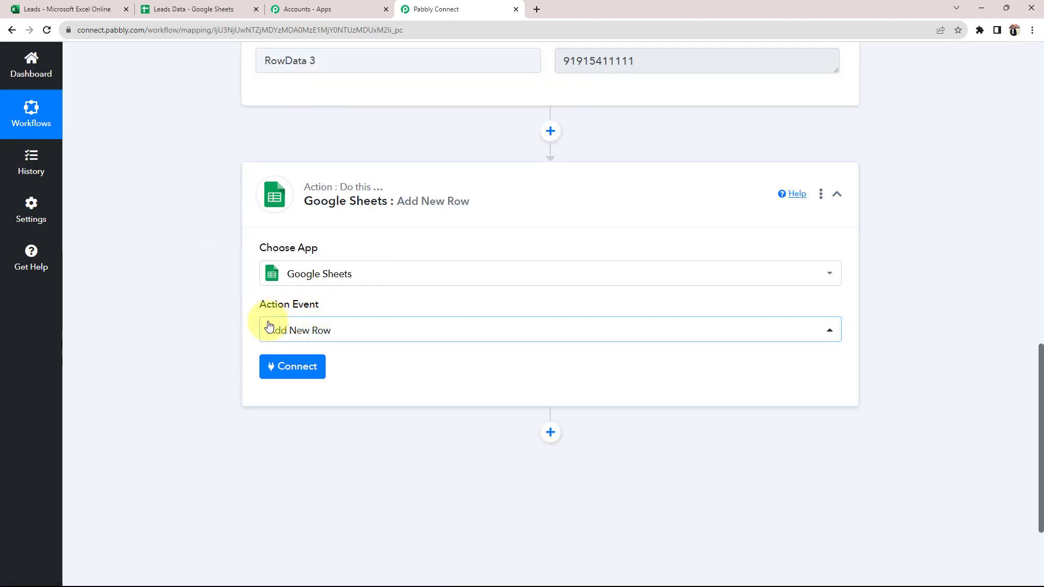
Compare the empty Leads Data sheet's columns with the Excel Leads sheet before returning
click(196, 9)
click(128, 211)
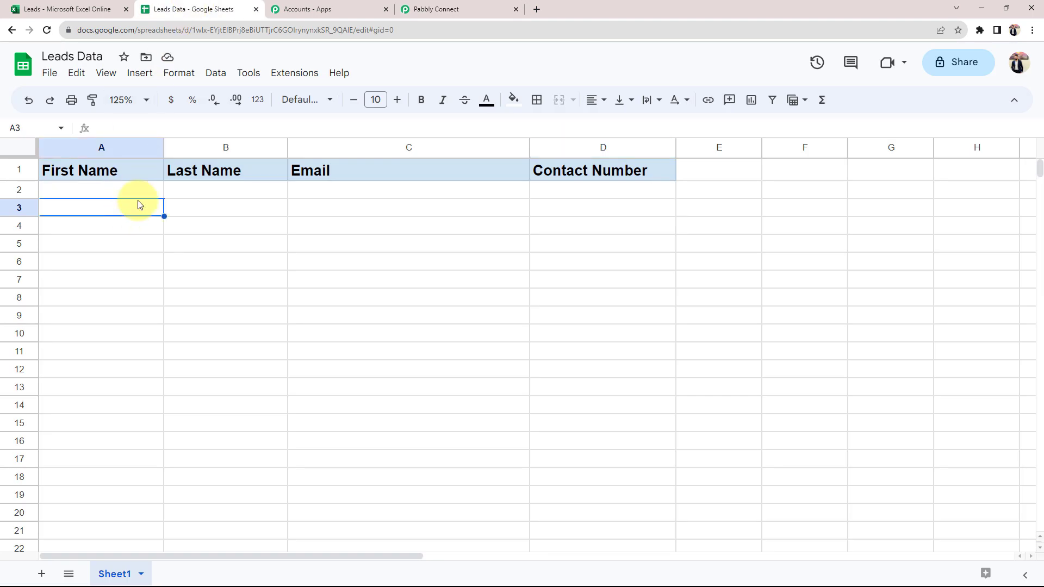
click(65, 8)
click(77, 240)
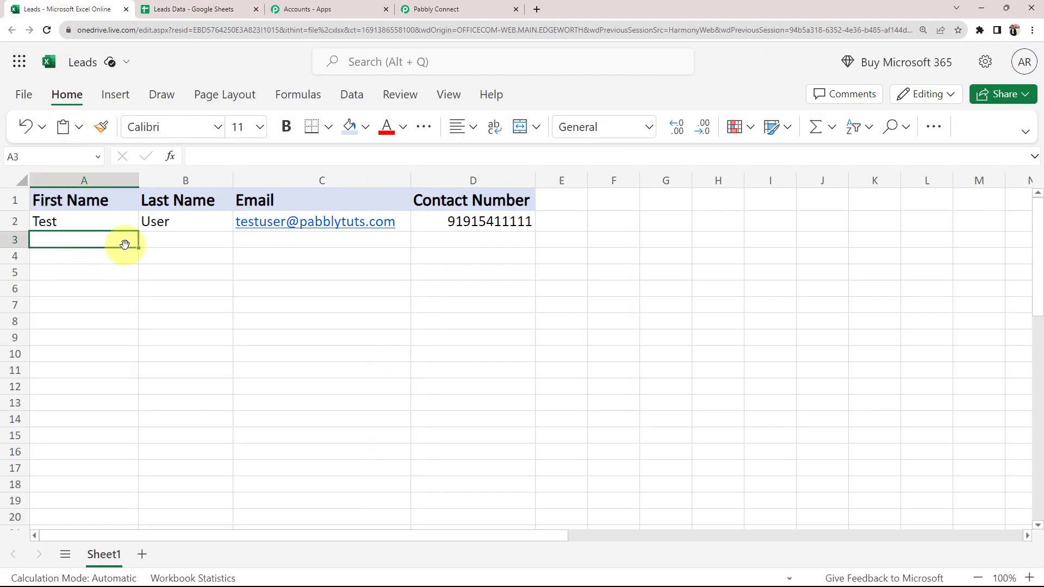
click(191, 242)
click(199, 10)
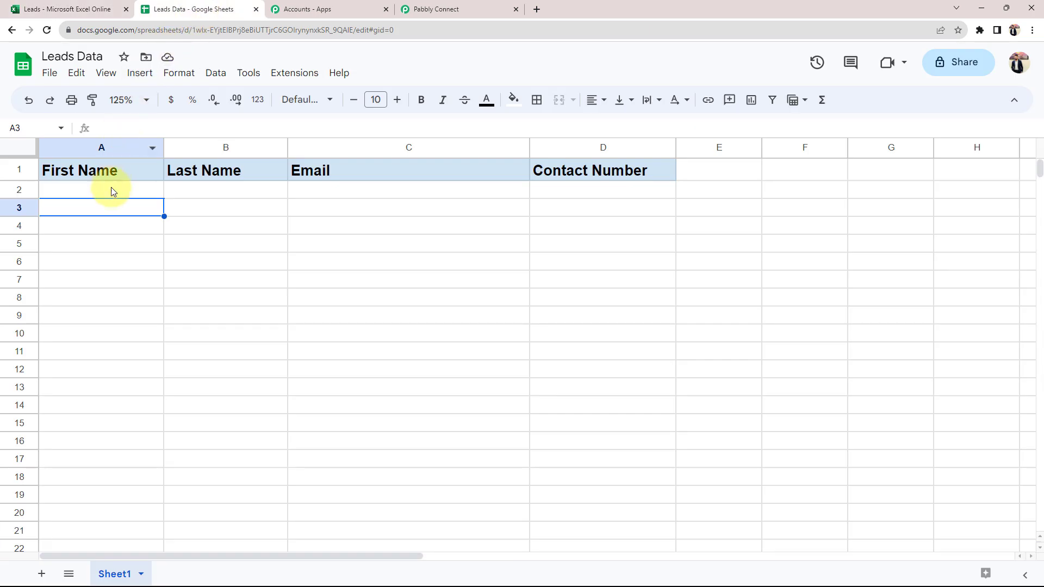
click(438, 9)
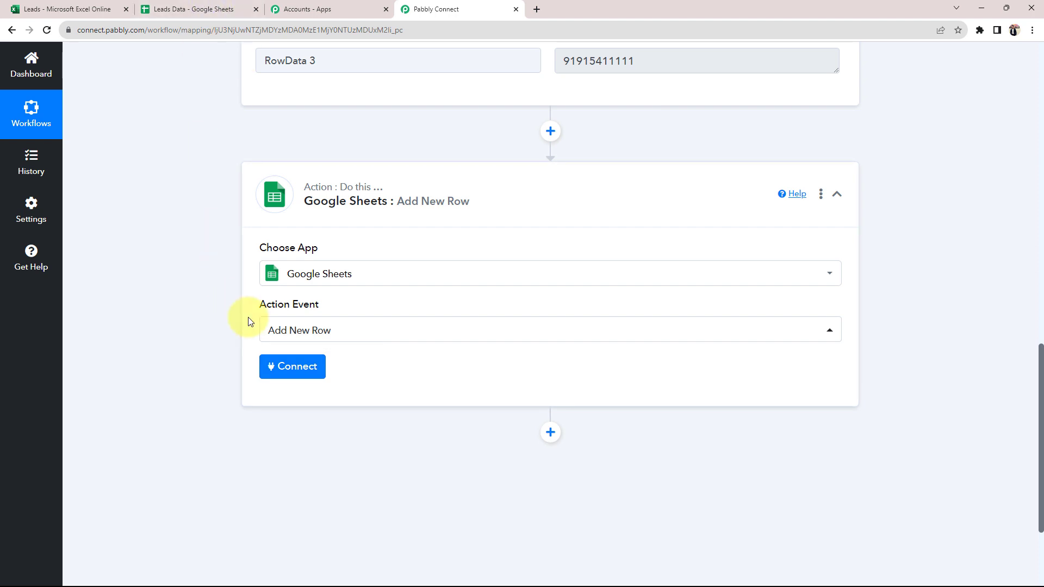
Add a new Google Sheets connection by signing in with a Google account and allowing access
click(303, 384)
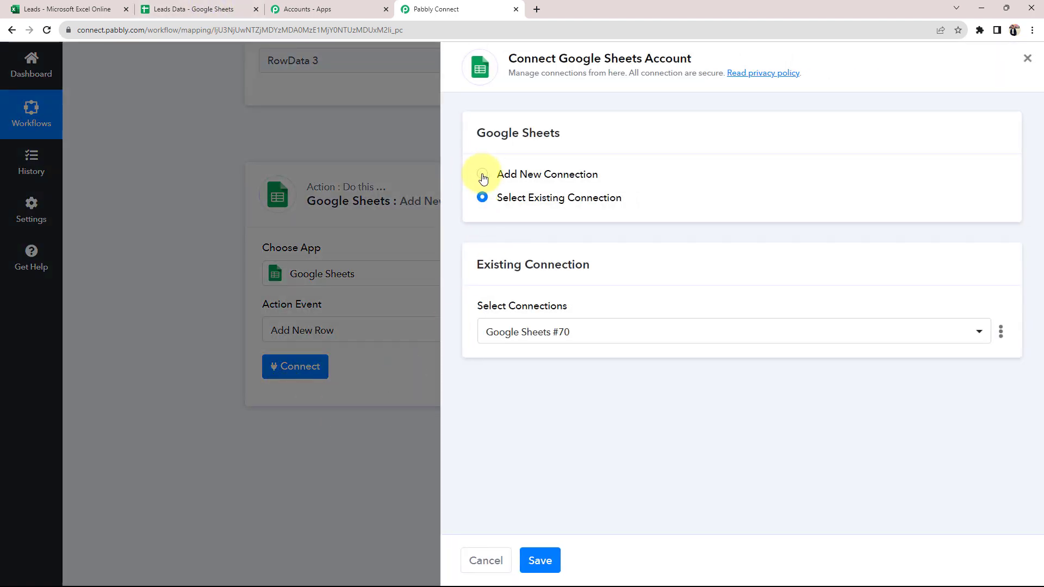
click(483, 174)
click(578, 327)
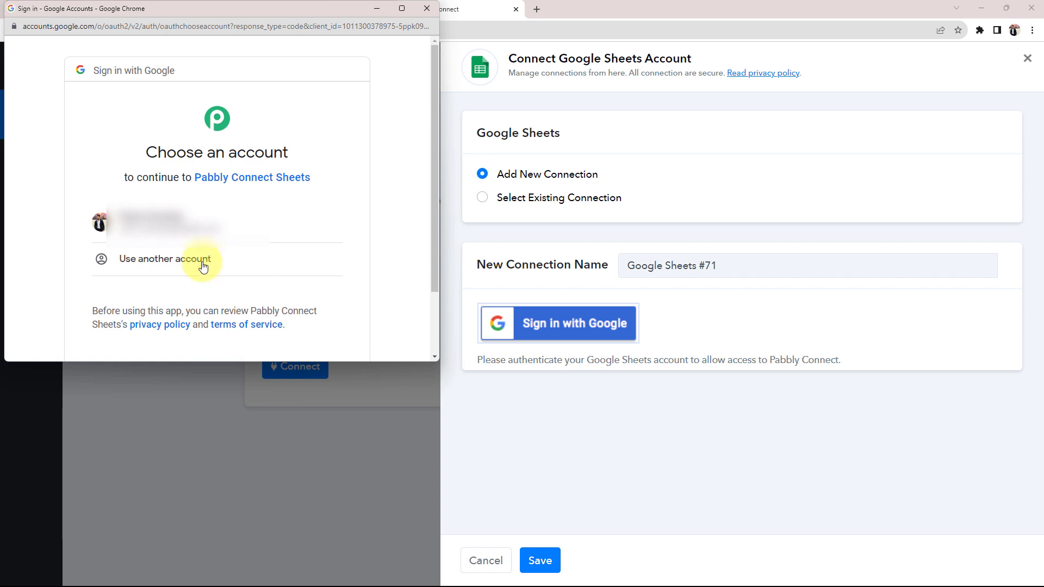
click(163, 220)
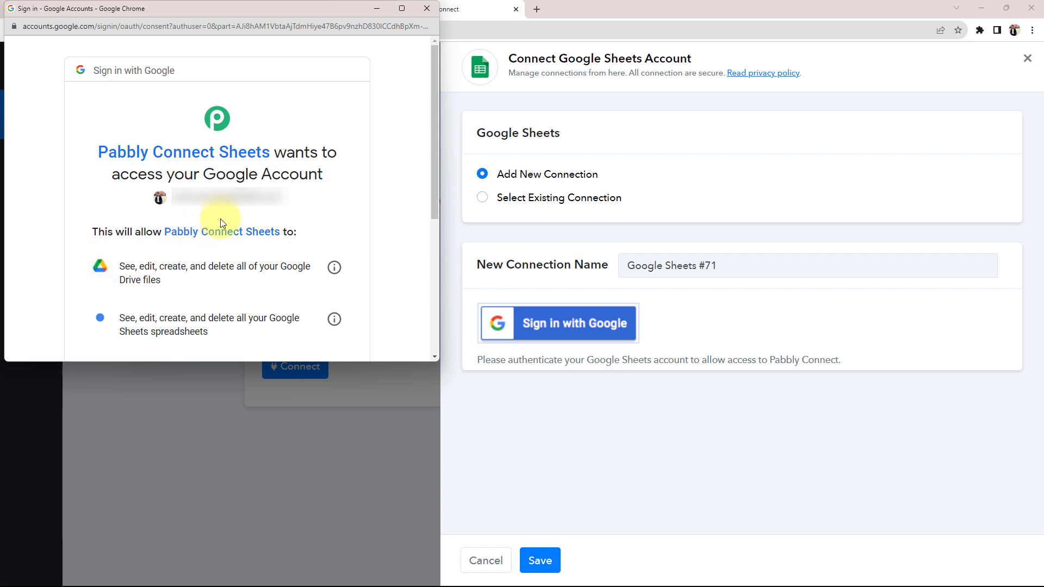
scroll(220, 219, down, 5)
click(266, 272)
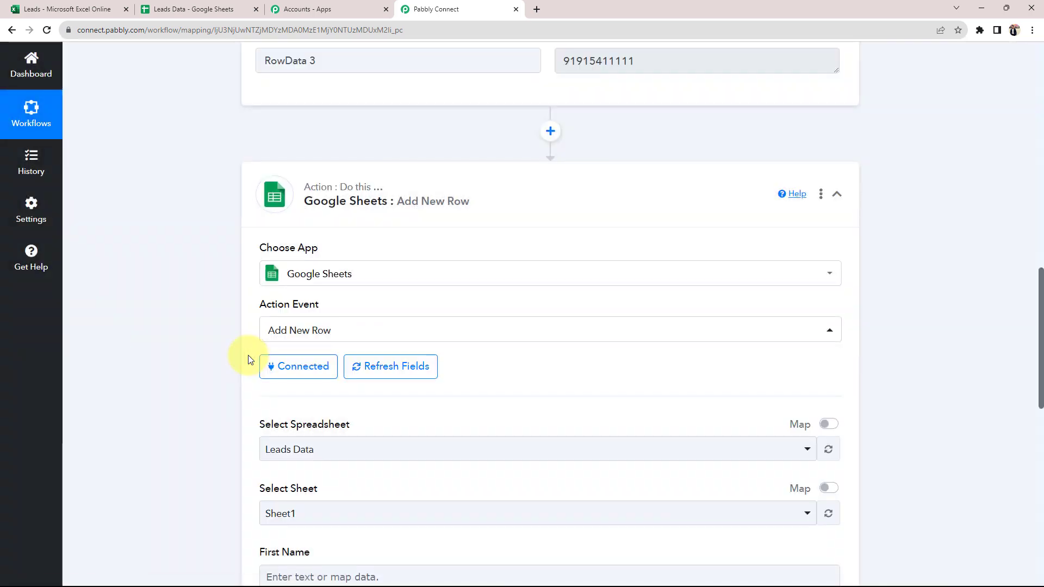
scroll(248, 354, down, 2)
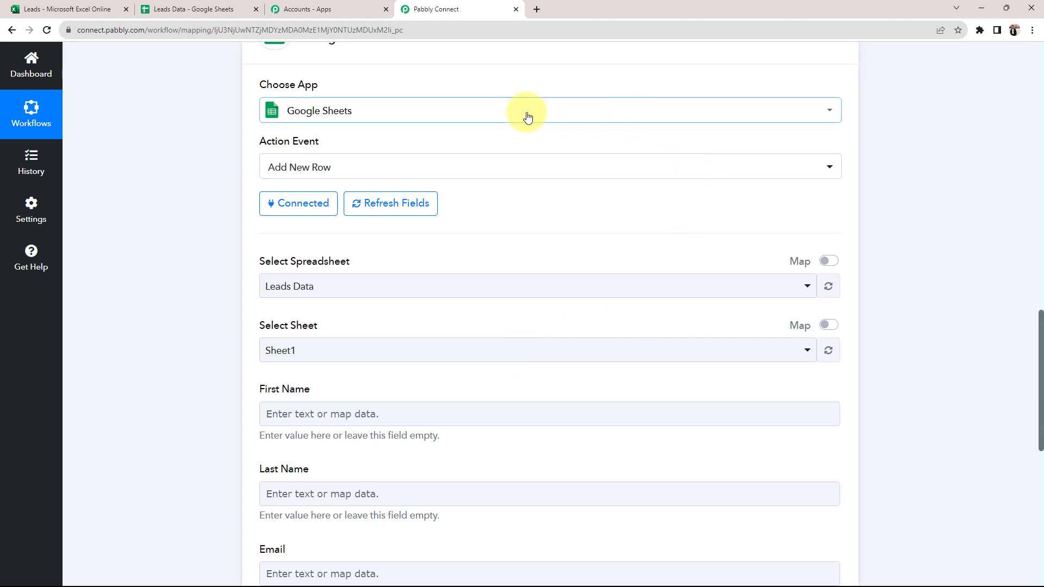
scroll(296, 272, down, 2)
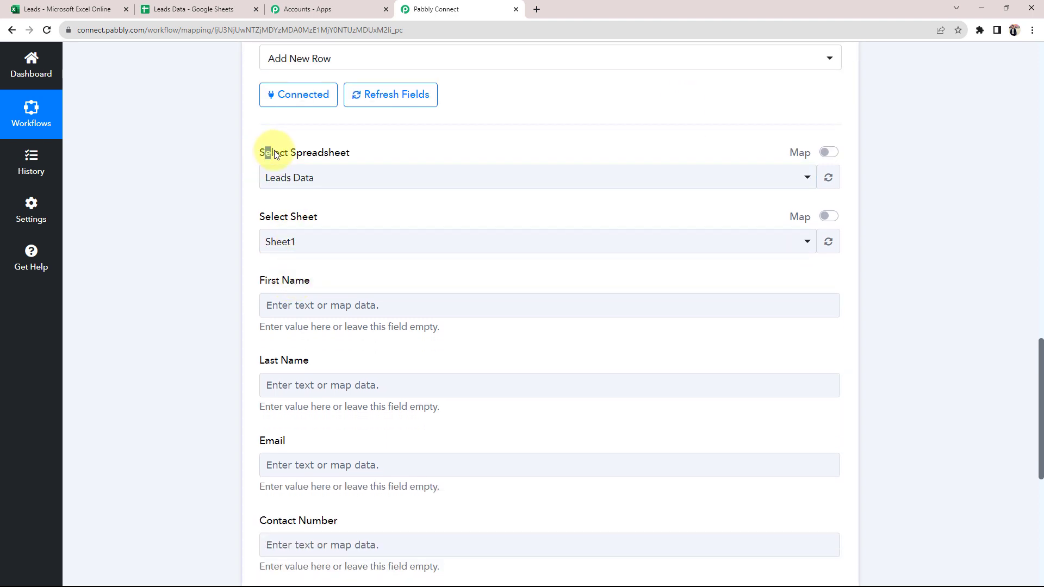
drag(275, 154, 332, 157)
click(291, 196)
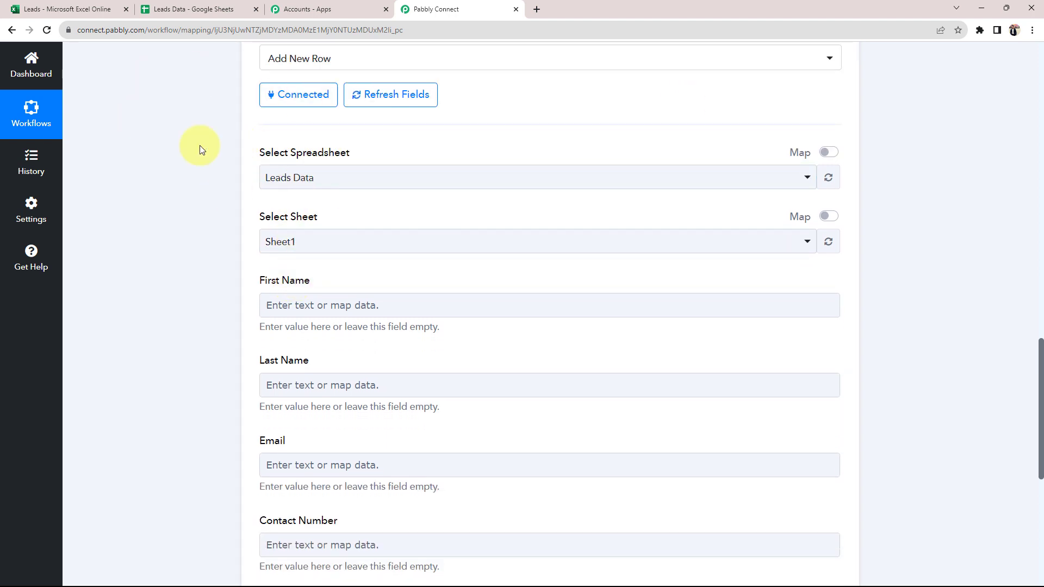
click(197, 6)
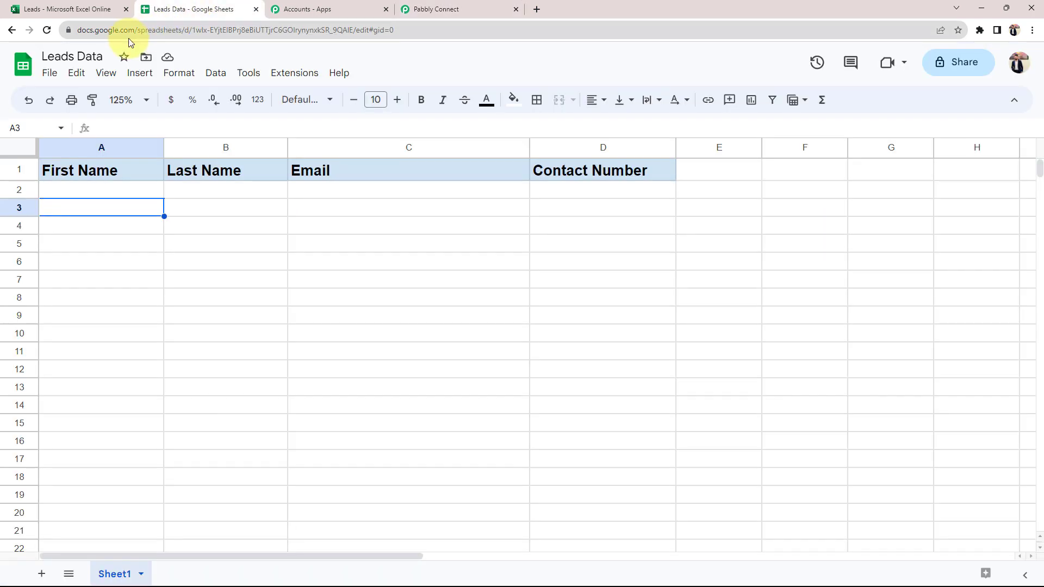
click(105, 56)
click(111, 287)
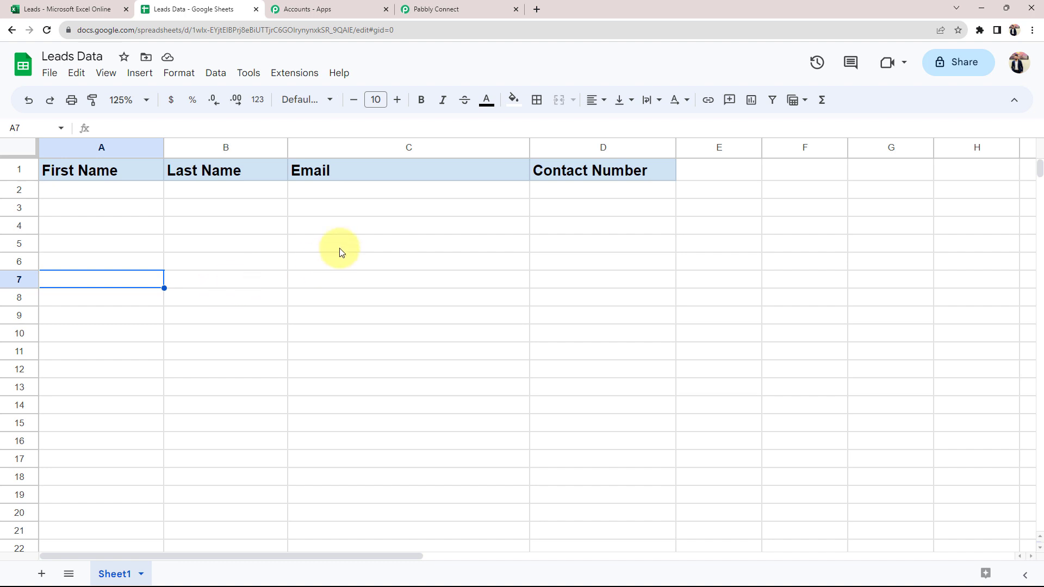
click(432, 9)
drag(265, 152, 380, 168)
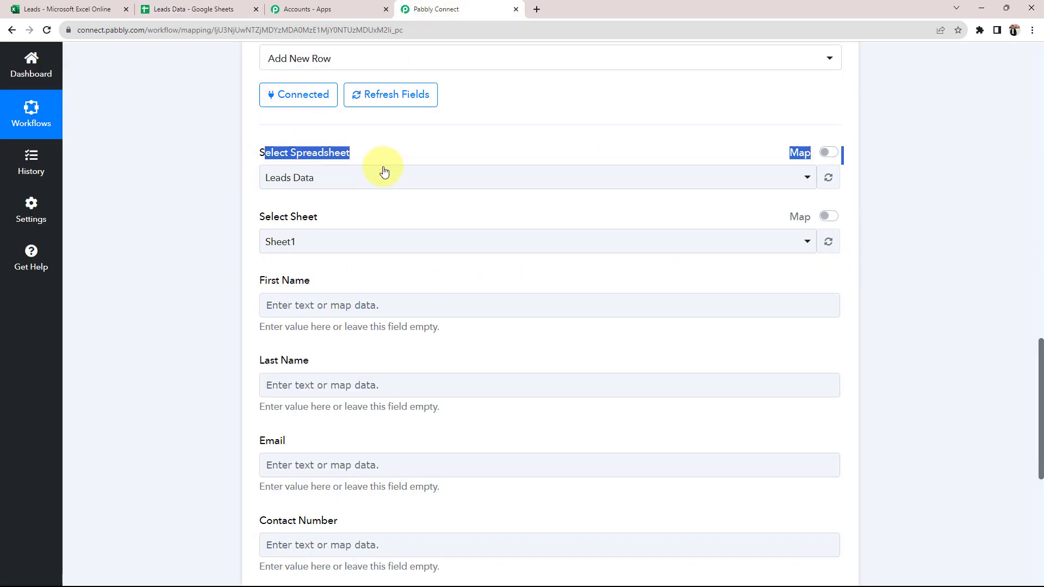
click(212, 185)
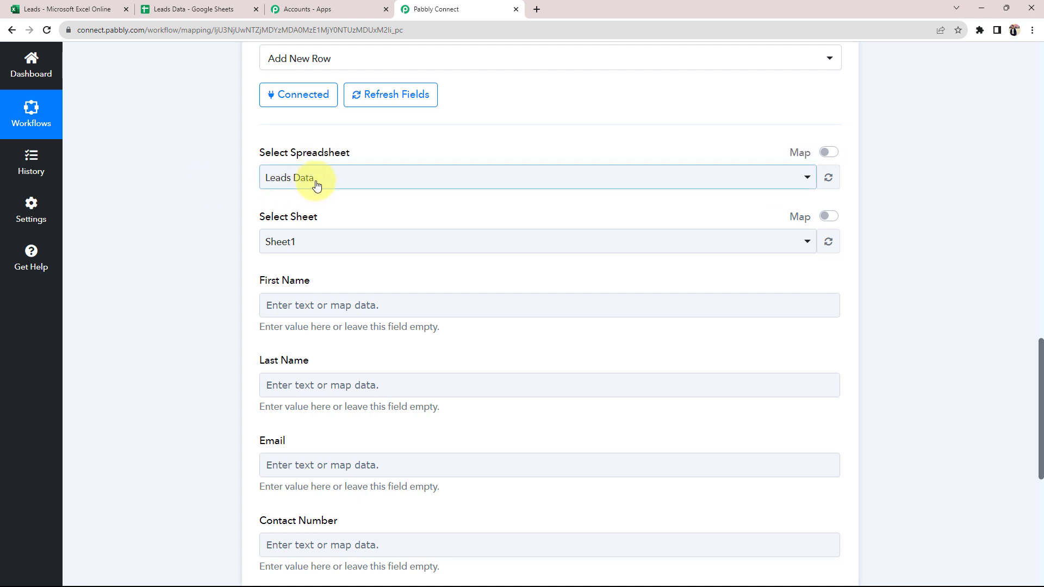
click(290, 183)
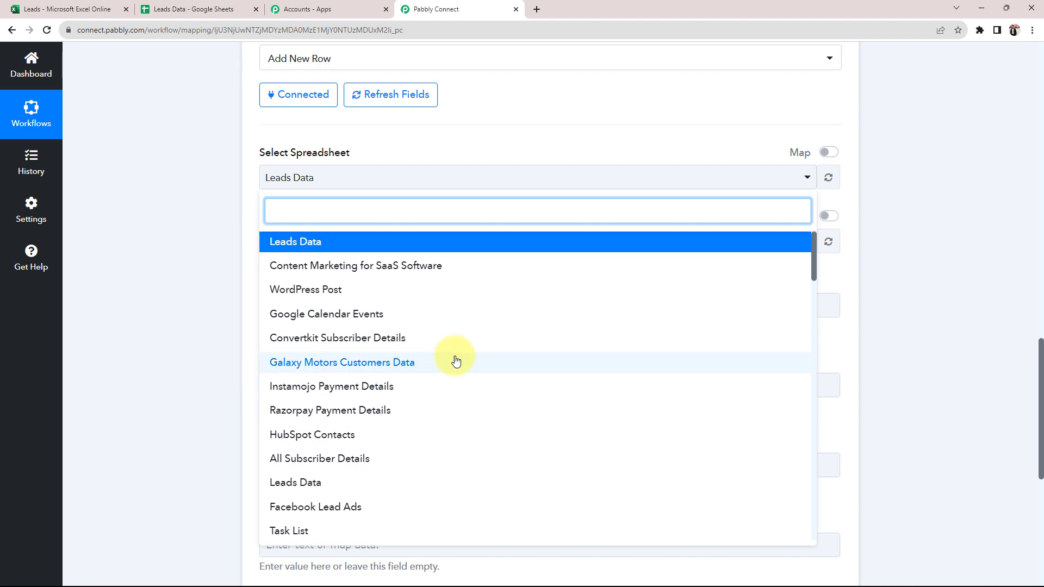
scroll(455, 359, down, 3)
scroll(439, 367, down, 1)
scroll(440, 369, up, 3)
scroll(439, 369, up, 2)
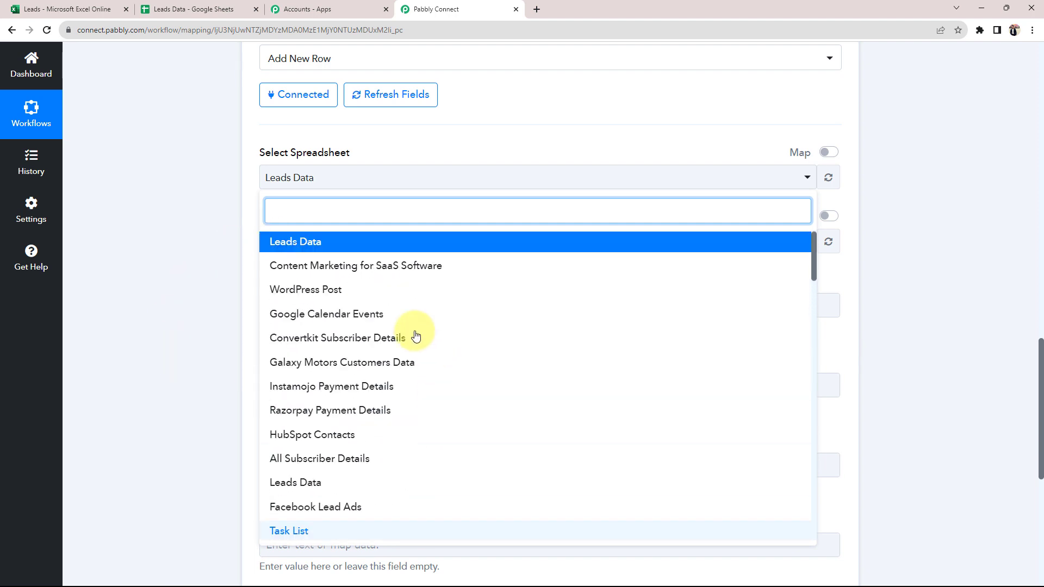
click(297, 250)
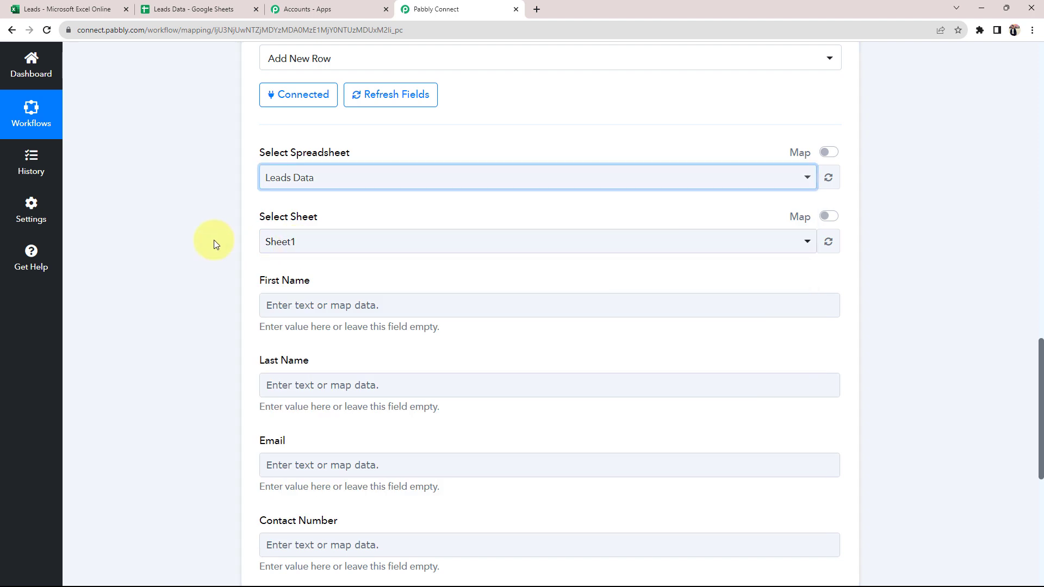
scroll(205, 290, down, 1)
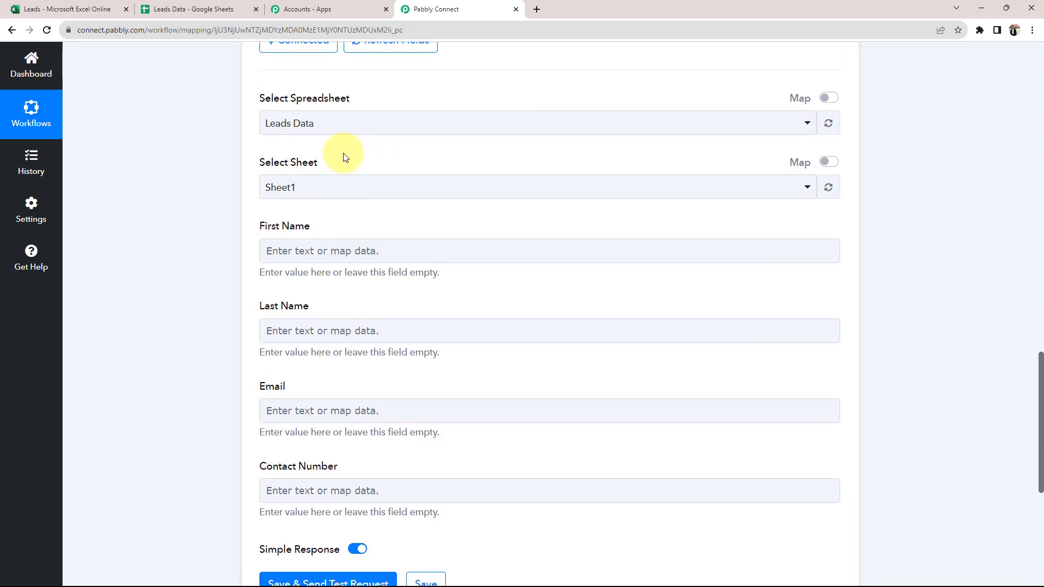
drag(341, 161, 175, 158)
click(262, 28)
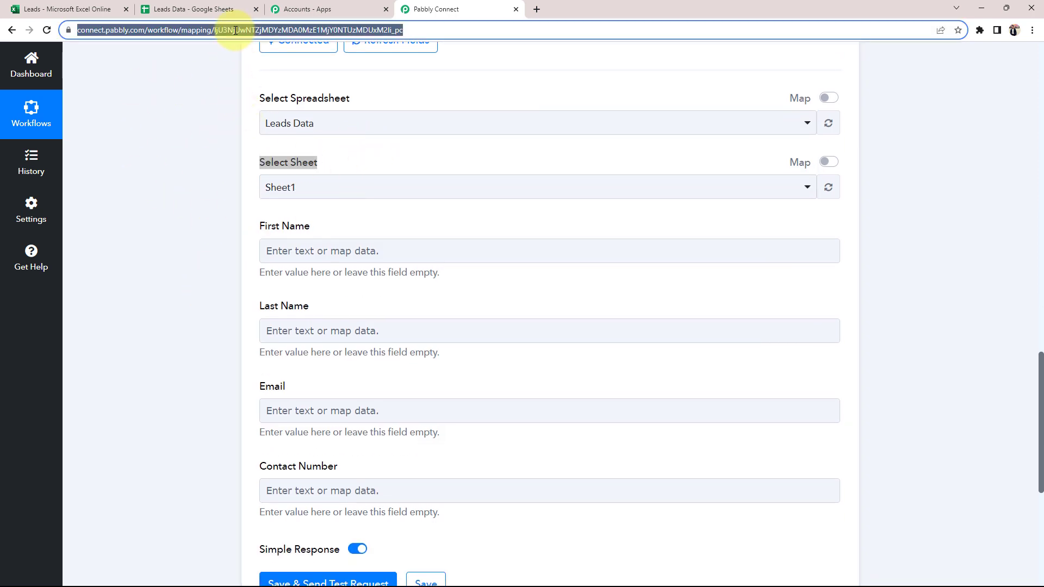
click(185, 10)
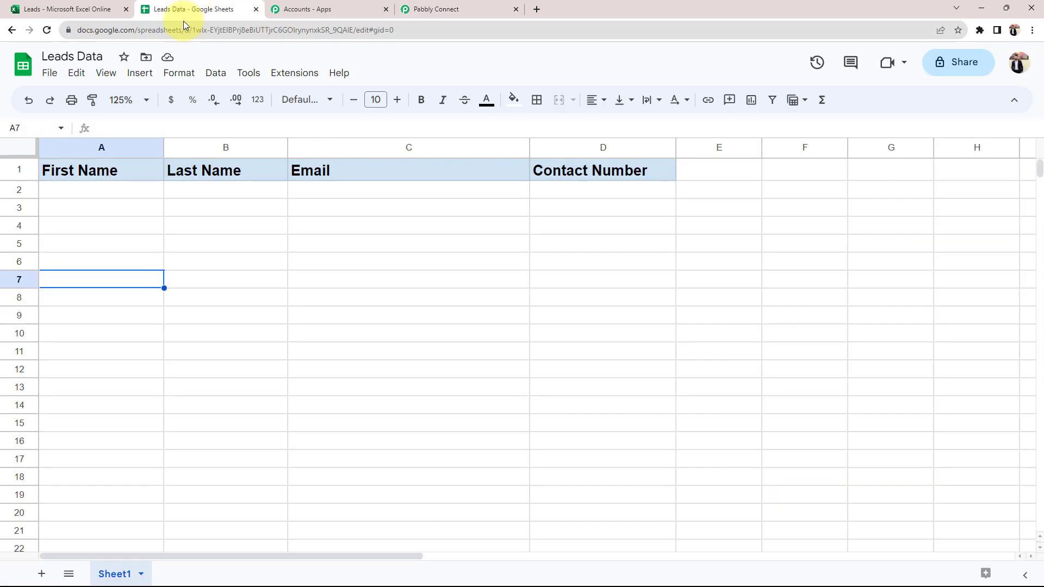
click(478, 8)
scroll(136, 394, down, 1)
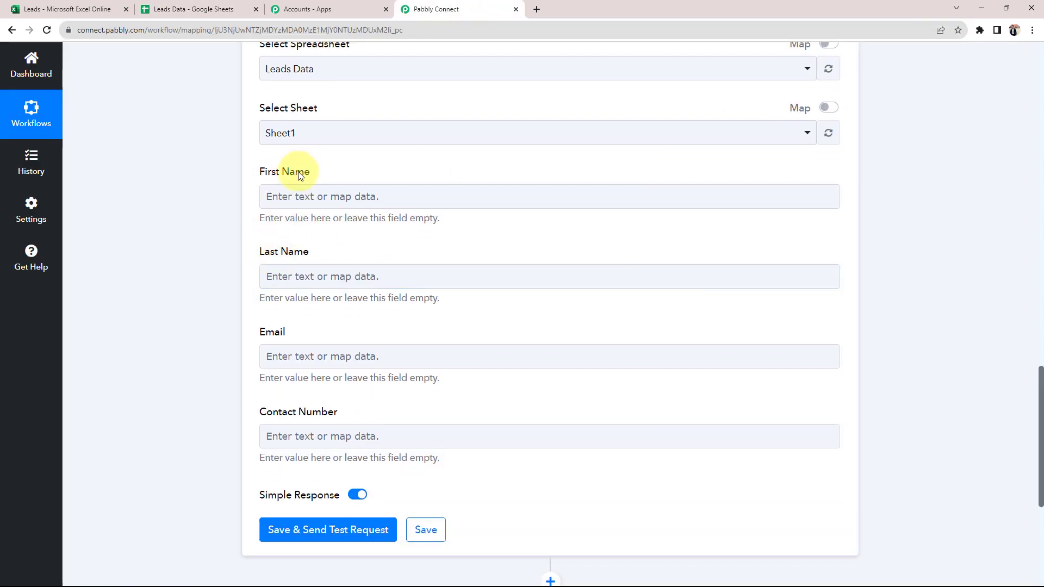
triple_click(299, 175)
triple_click(326, 250)
triple_click(272, 333)
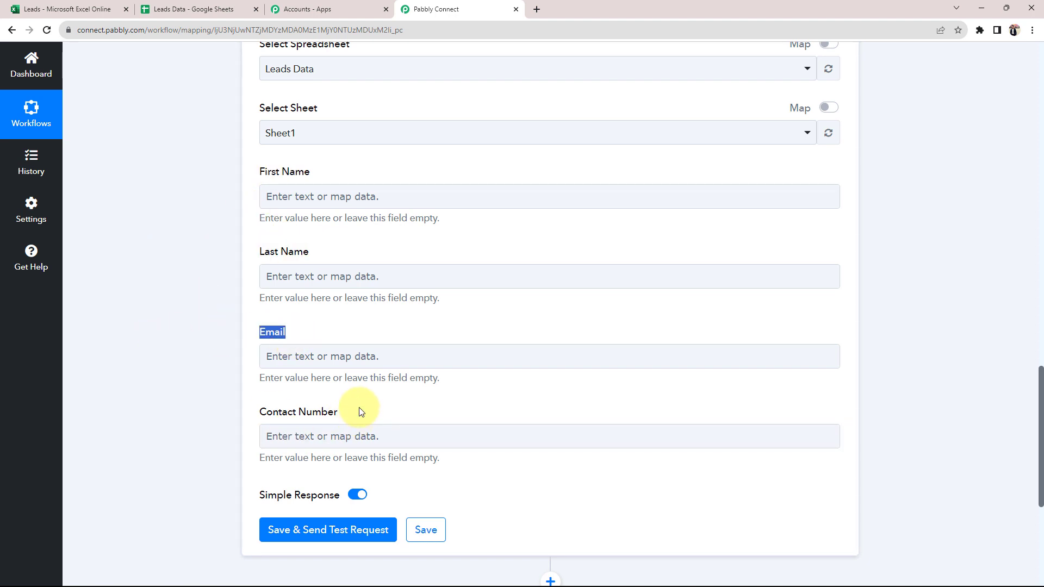
drag(359, 411, 168, 354)
click(168, 351)
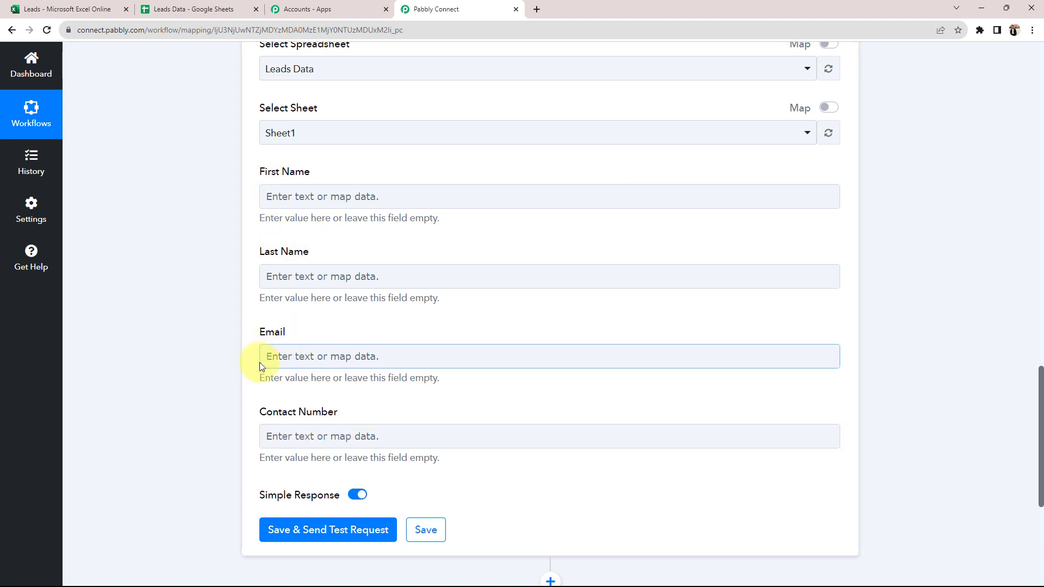
click(263, 201)
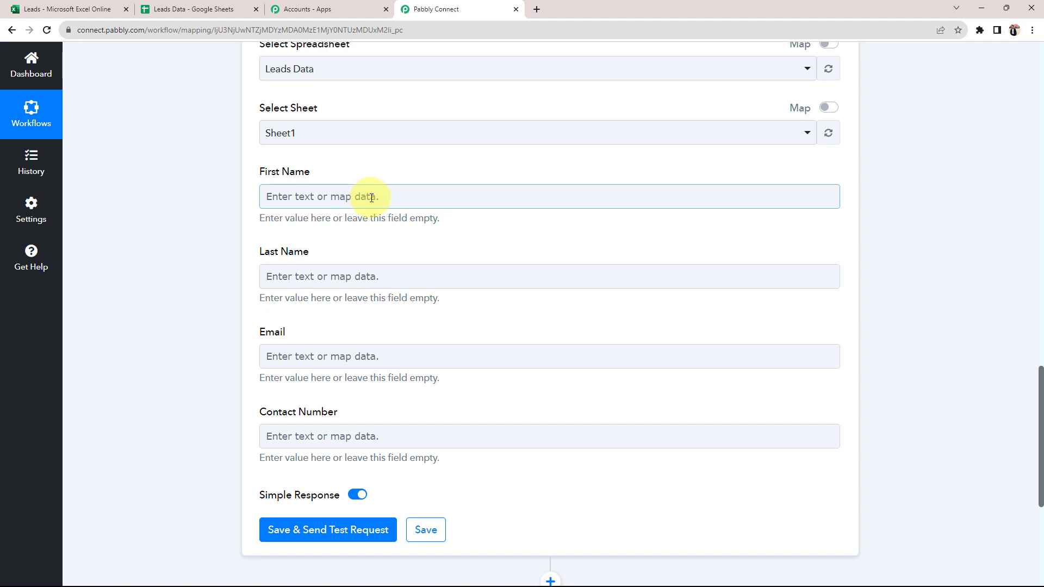
click(211, 244)
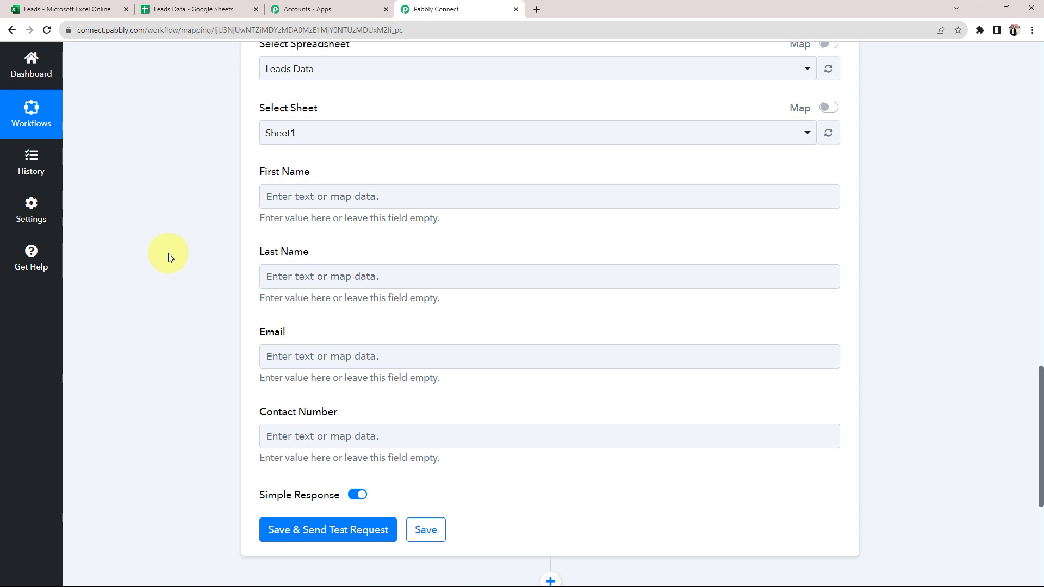
scroll(168, 253, up, 5)
scroll(168, 253, up, 3)
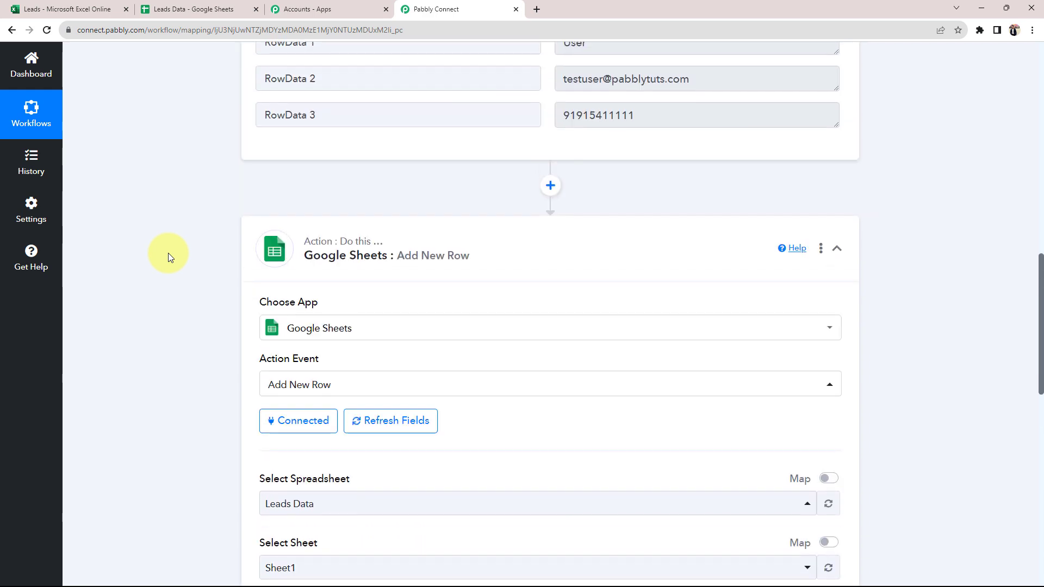
scroll(217, 266, up, 3)
scroll(218, 266, up, 5)
scroll(235, 233, up, 1)
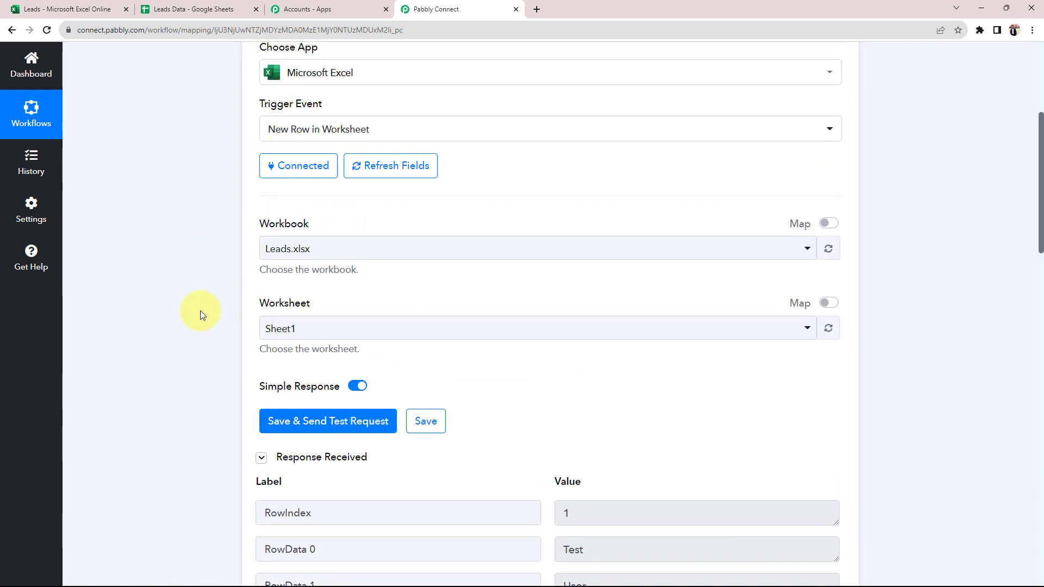
scroll(203, 310, down, 4)
drag(776, 351, 377, 351)
scroll(186, 392, down, 5)
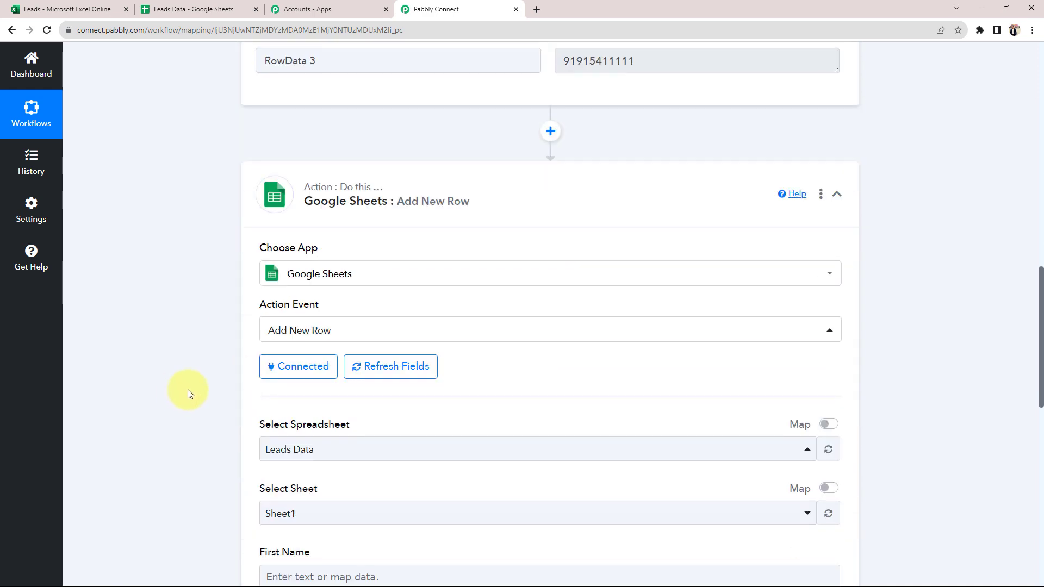
scroll(180, 392, down, 5)
click(265, 305)
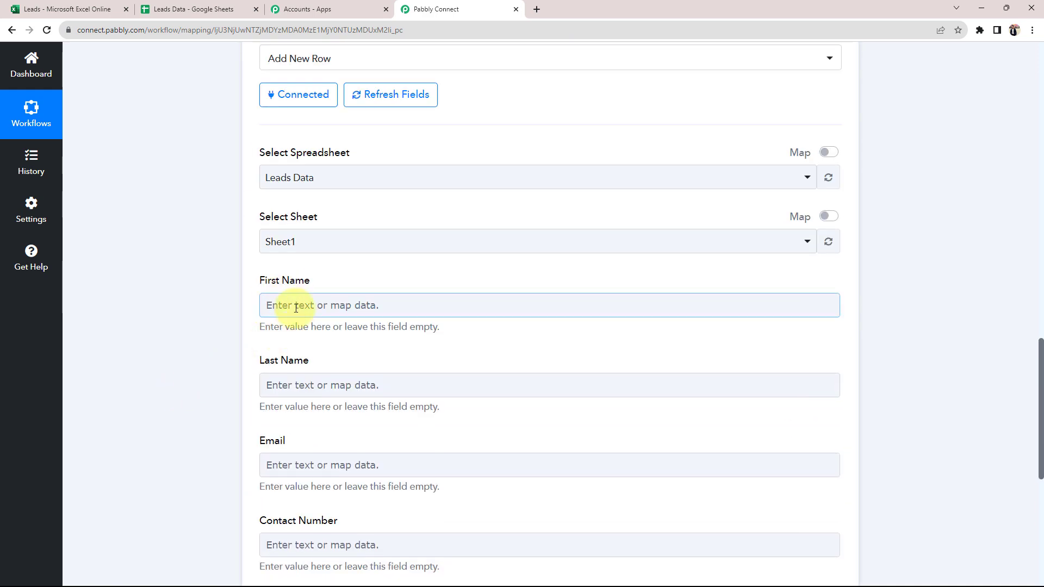
click(207, 331)
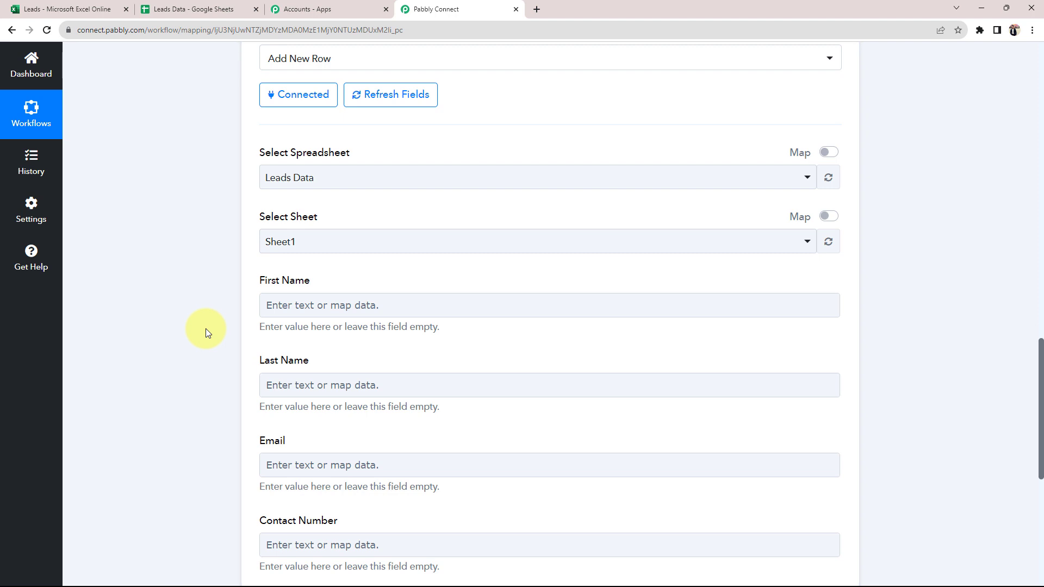
Map the Excel trigger's RowData 0 (Test) into First Name and RowData 1 (User) into Last Name
click(264, 305)
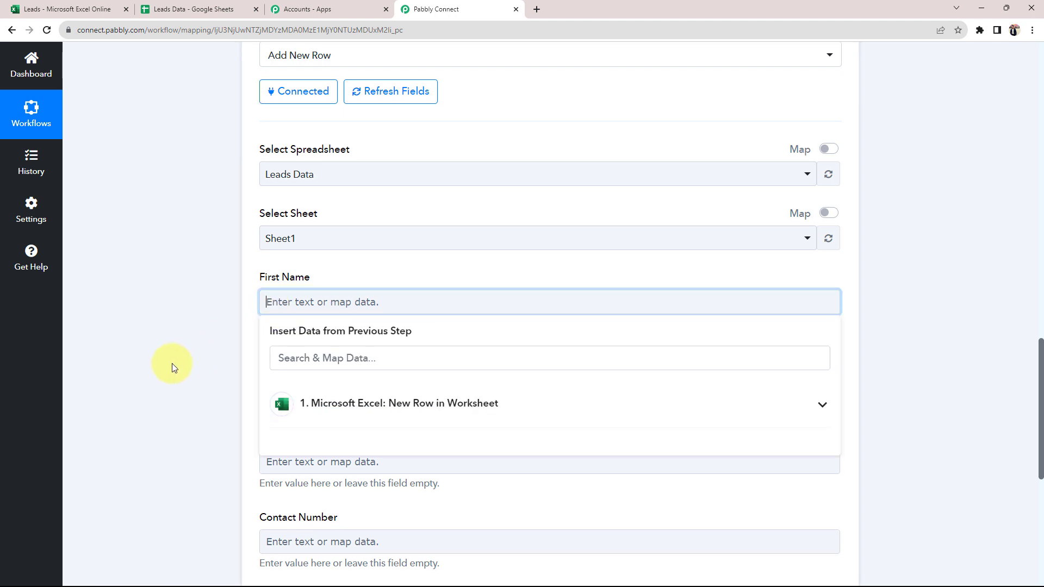
scroll(172, 363, down, 2)
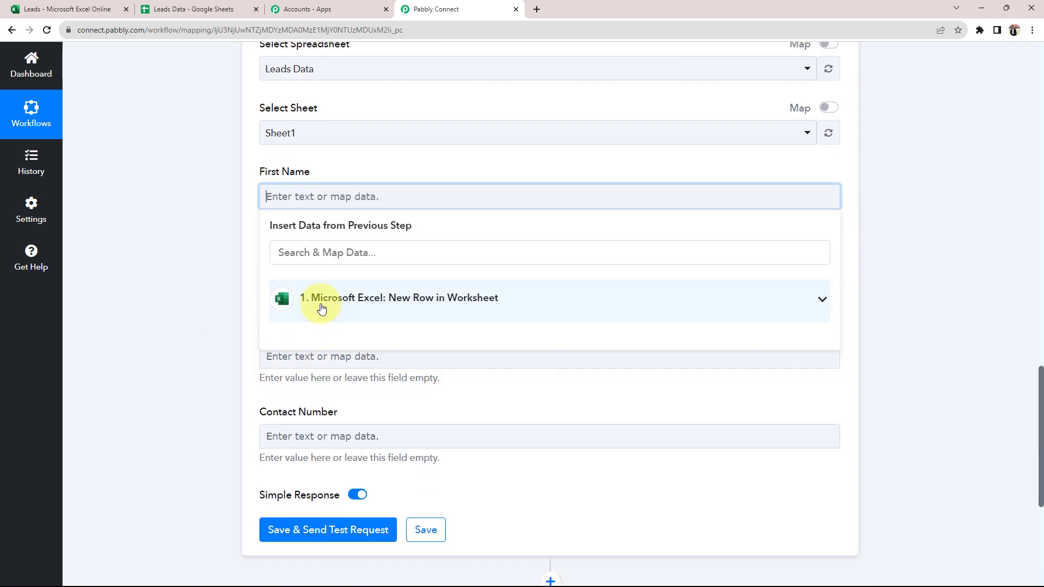
click(823, 298)
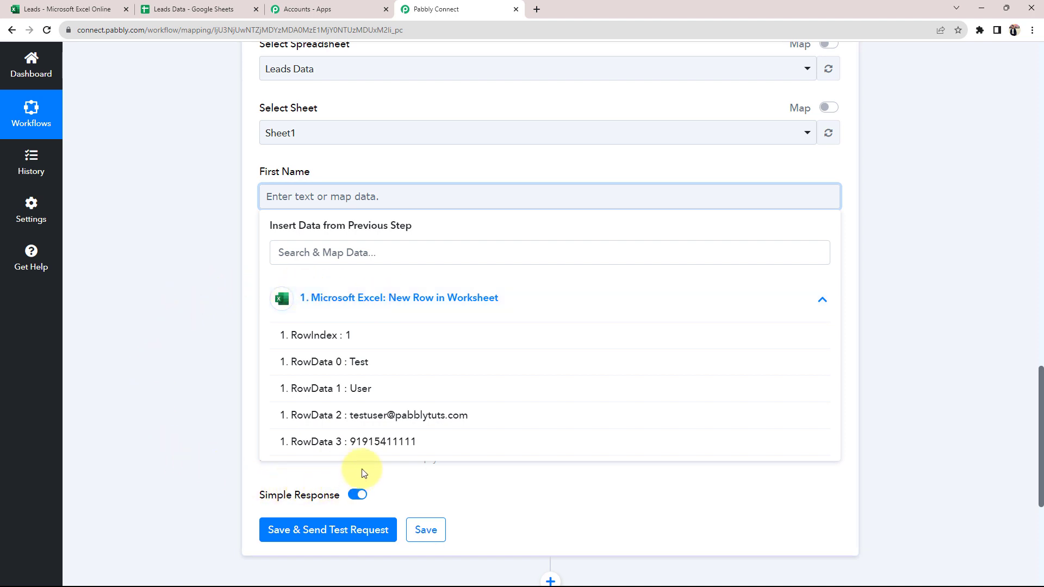
click(352, 367)
click(195, 293)
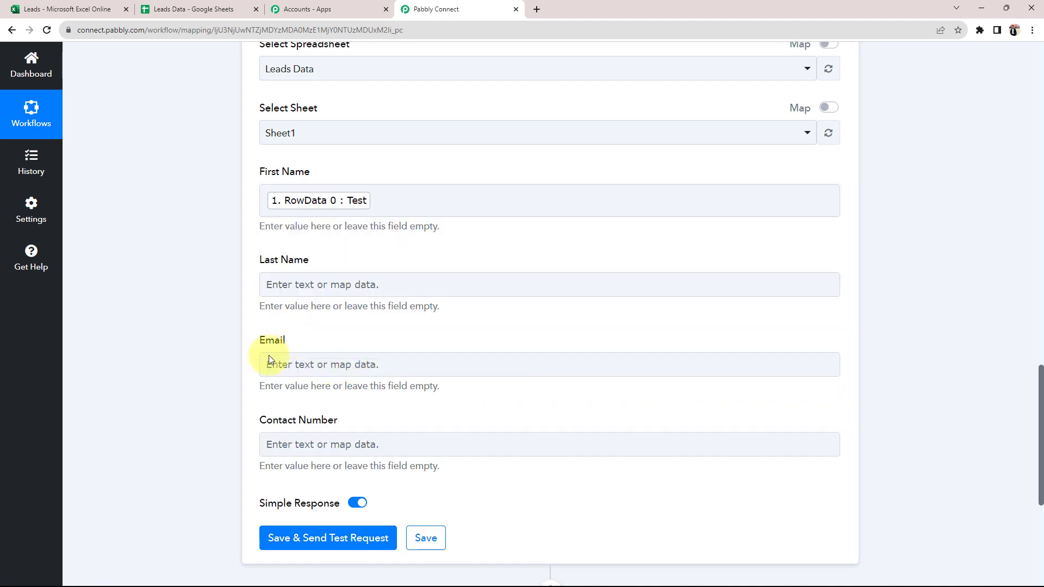
scroll(269, 355, down, 2)
click(275, 177)
click(329, 290)
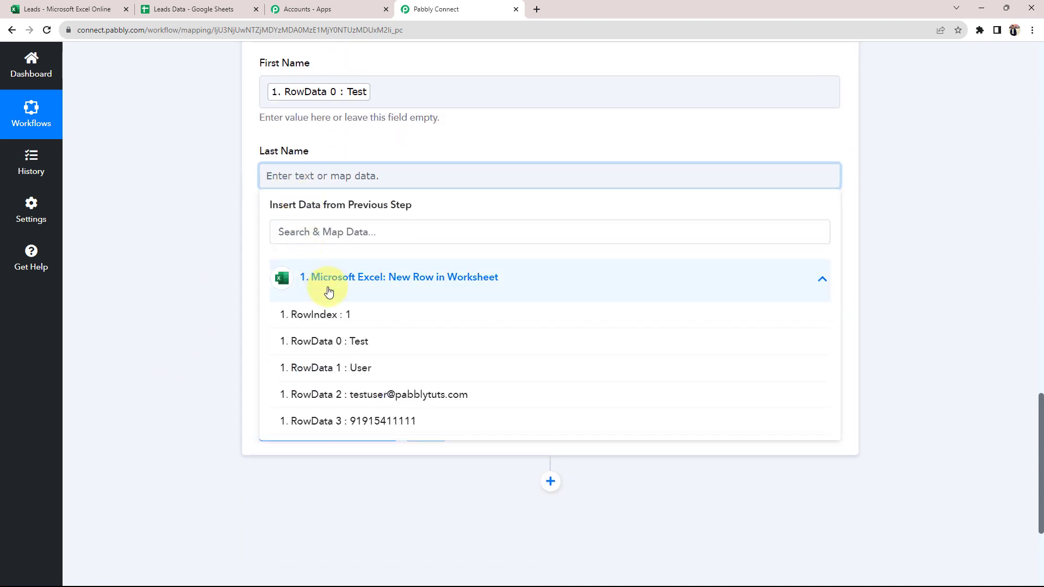
click(291, 370)
click(182, 308)
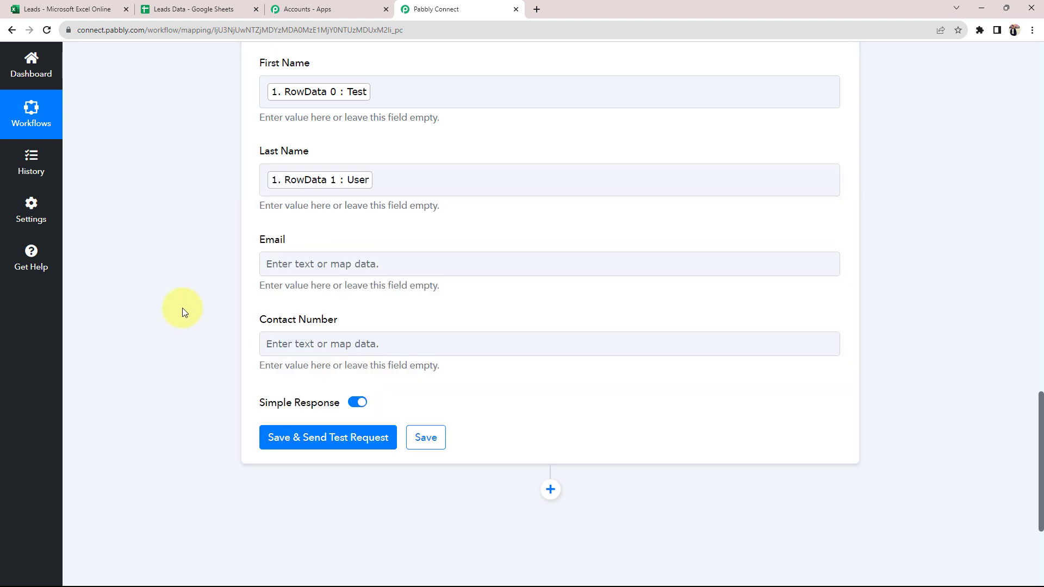
Map the trigger's email value into Email and its phone number into Contact Number
click(305, 264)
click(321, 366)
click(326, 480)
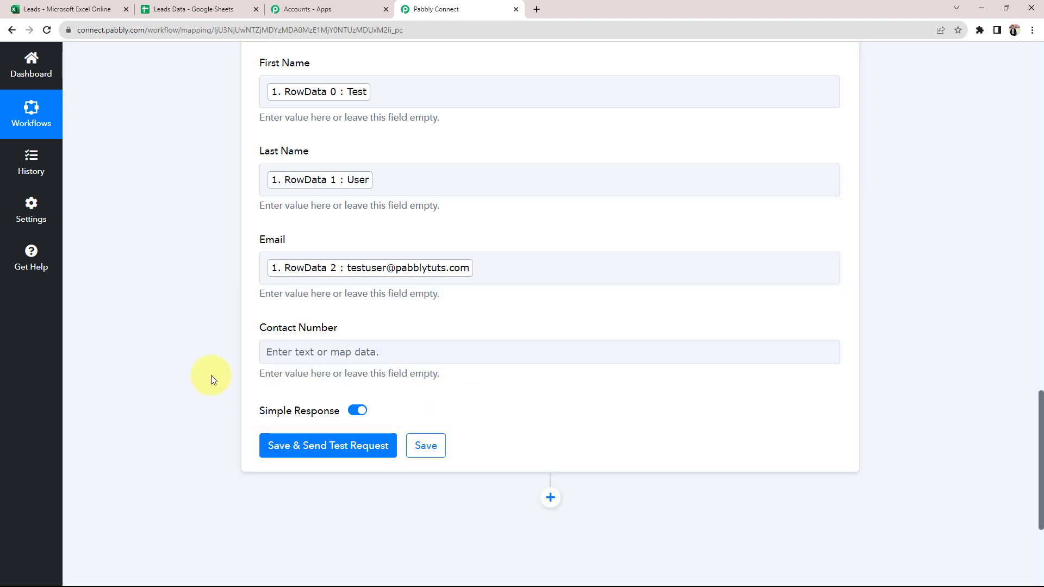
click(299, 352)
click(329, 452)
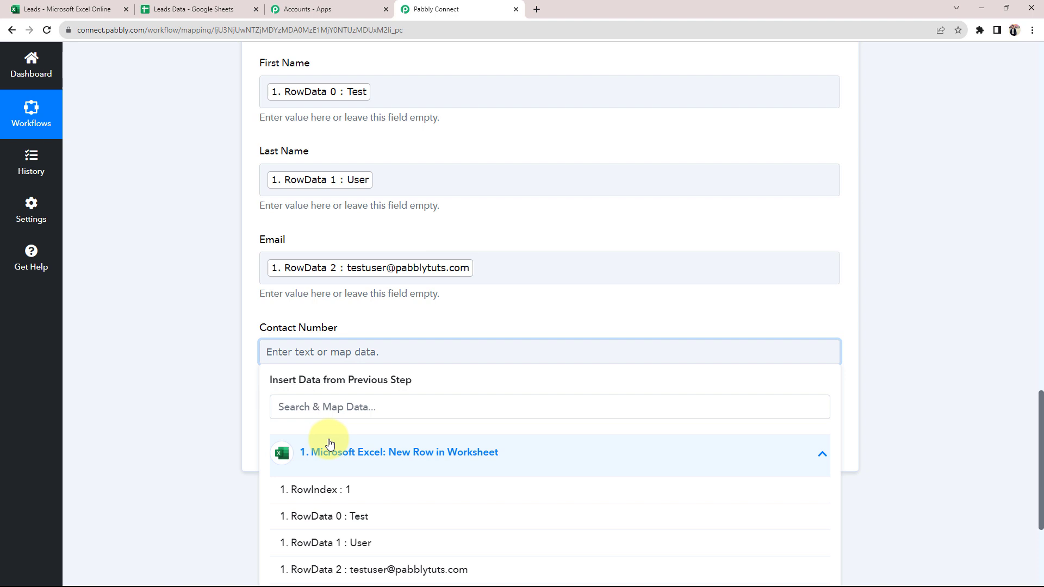
scroll(349, 565, down, 1)
click(349, 547)
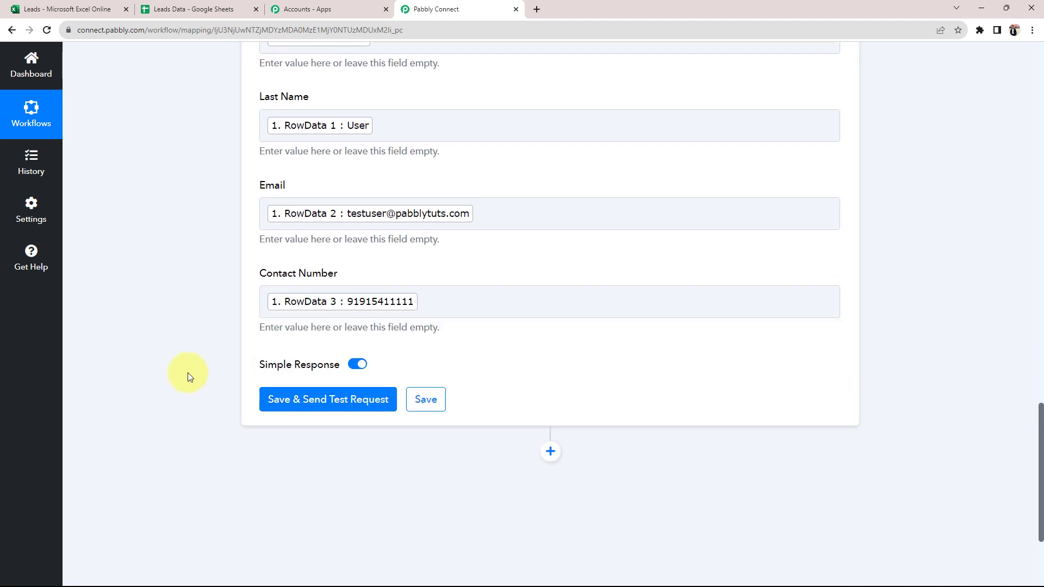
scroll(184, 373, up, 2)
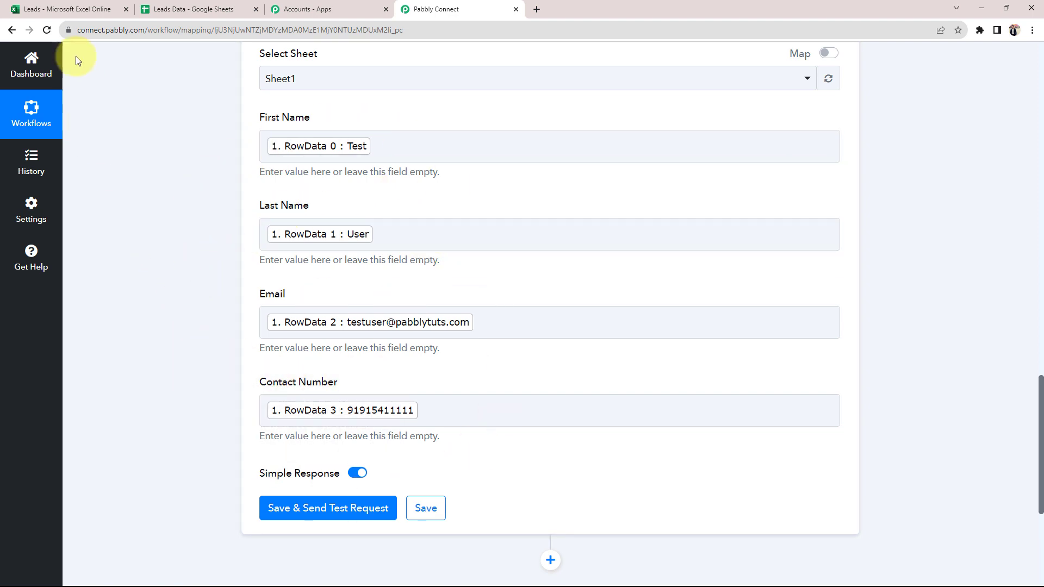
click(65, 8)
Review the Test User row in Excel's Leads sheet, then bring up the Leads Data spreadsheet
click(77, 243)
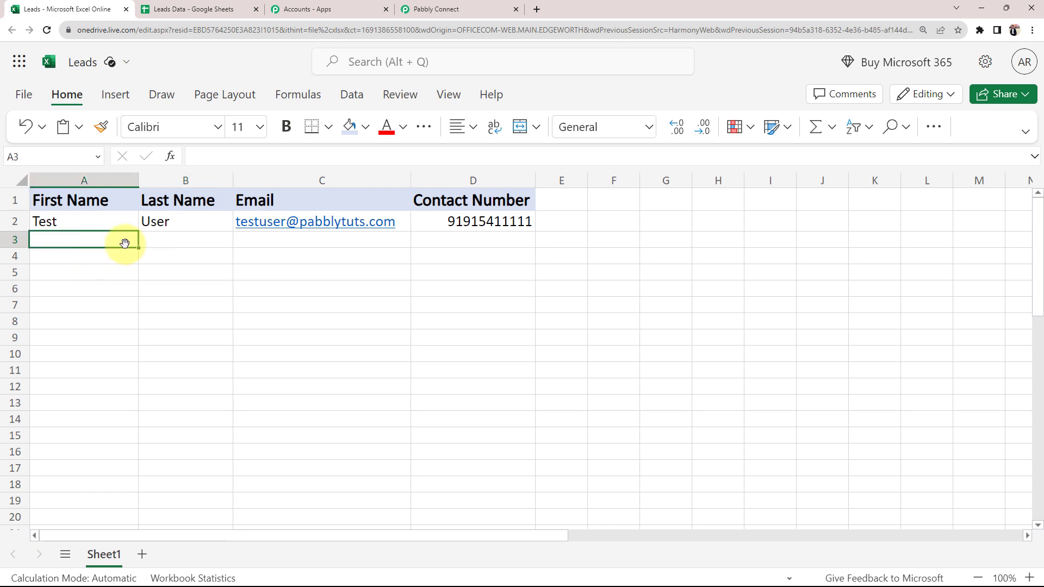
click(190, 251)
click(277, 249)
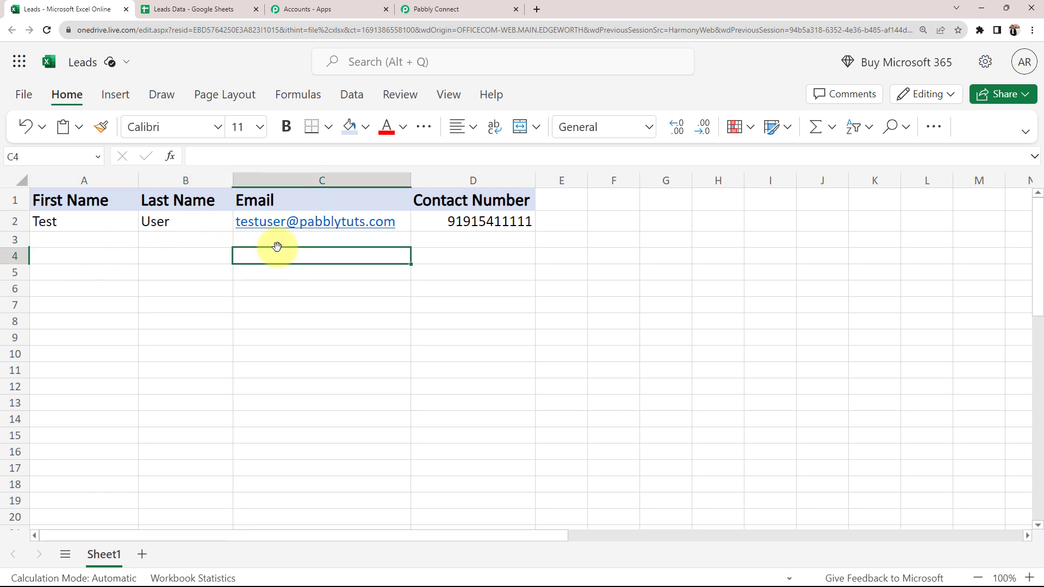
click(447, 11)
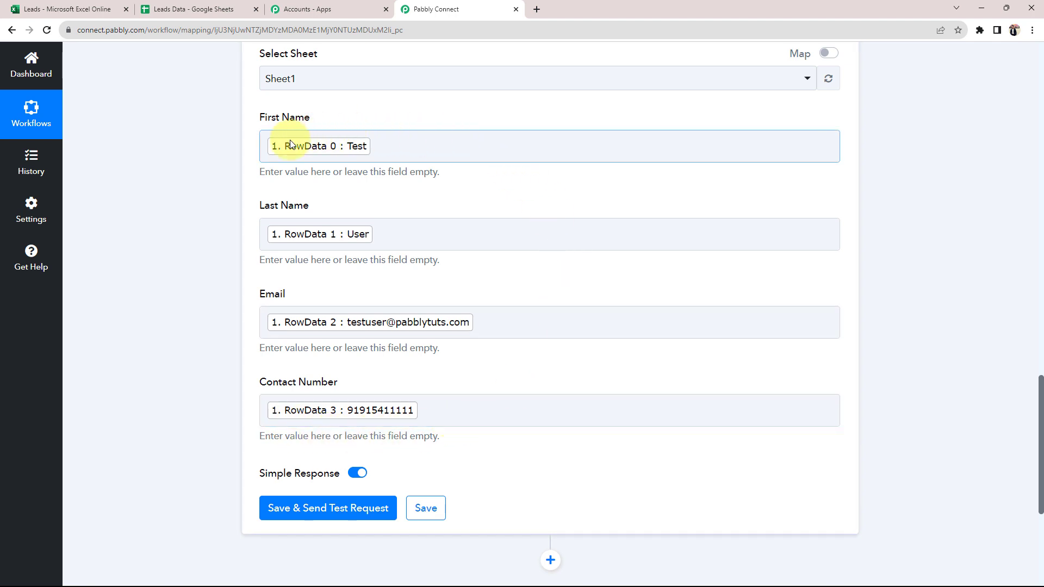
click(193, 9)
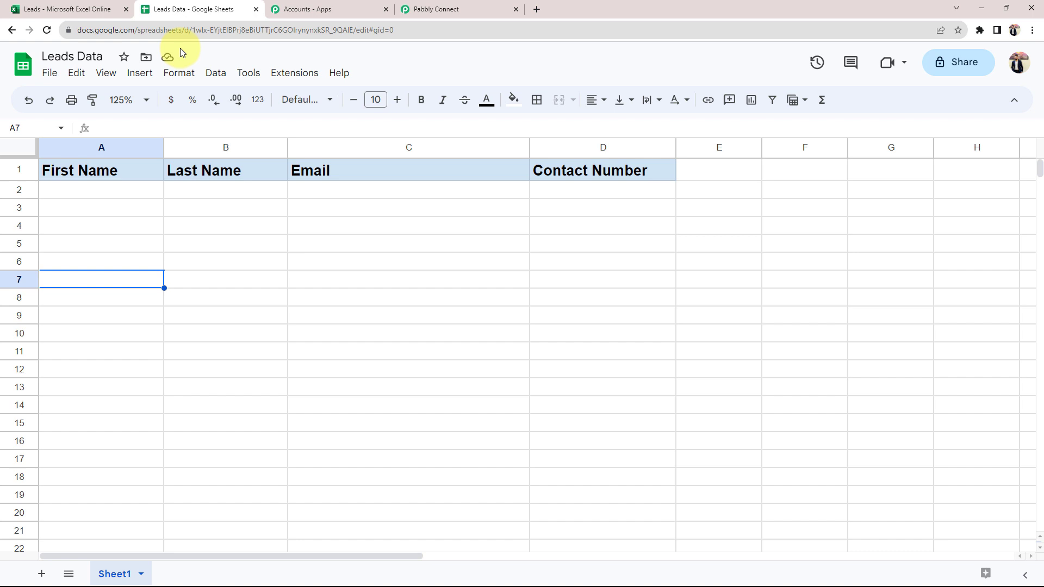
Confirm row 2 of Leads Data is empty below the headers, then go back to Pabbly Connect
click(103, 191)
click(325, 190)
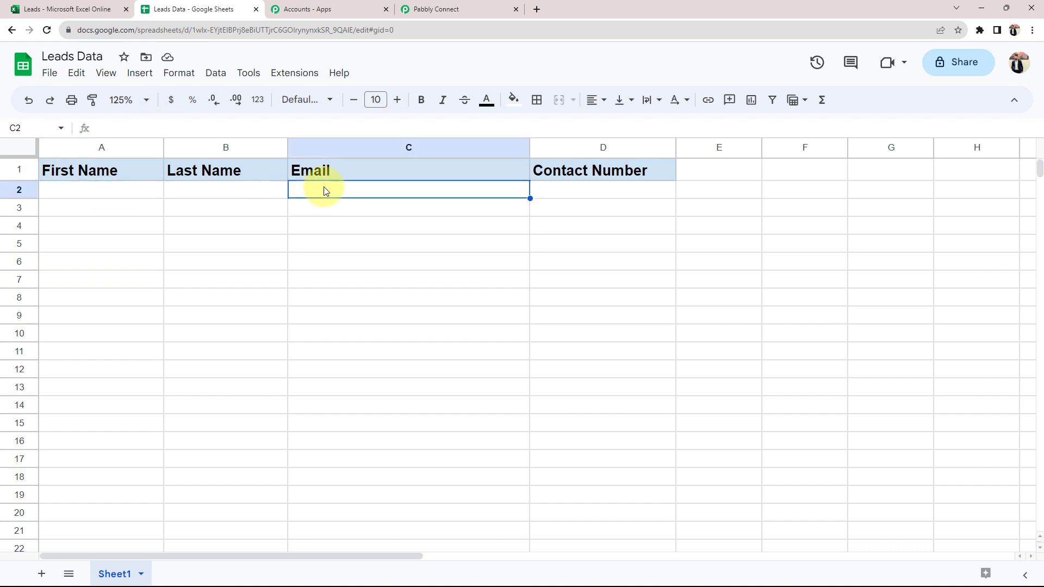
click(486, 7)
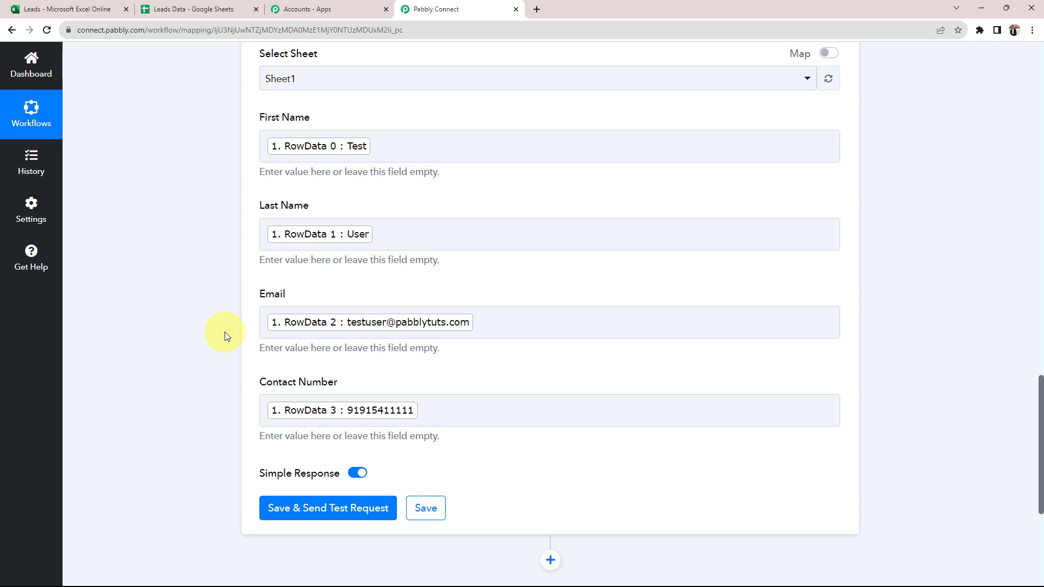
Save the Google Sheets step and send a test request, reviewing the returned spreadsheet id
click(319, 508)
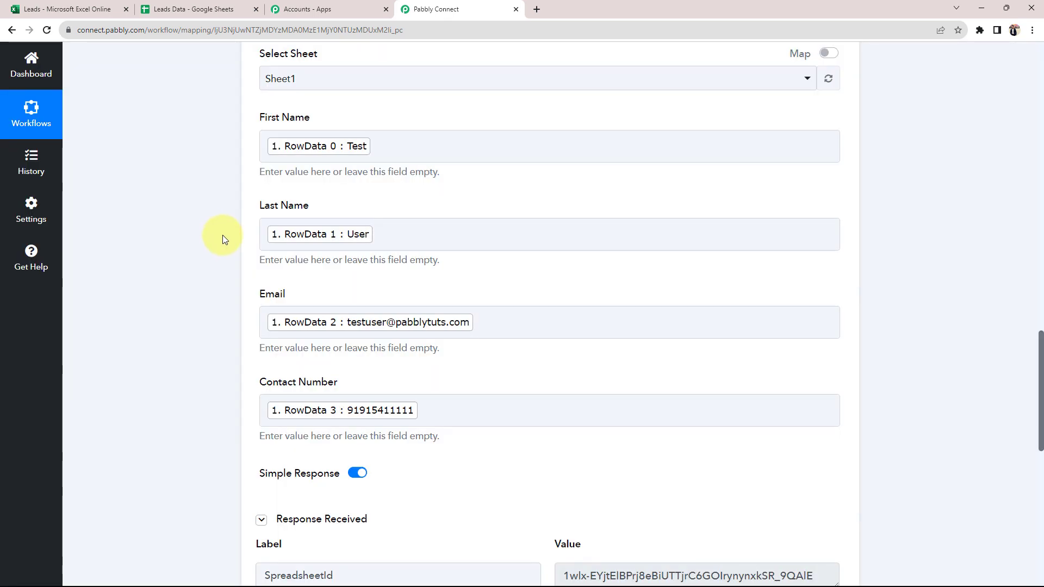
scroll(223, 235, down, 5)
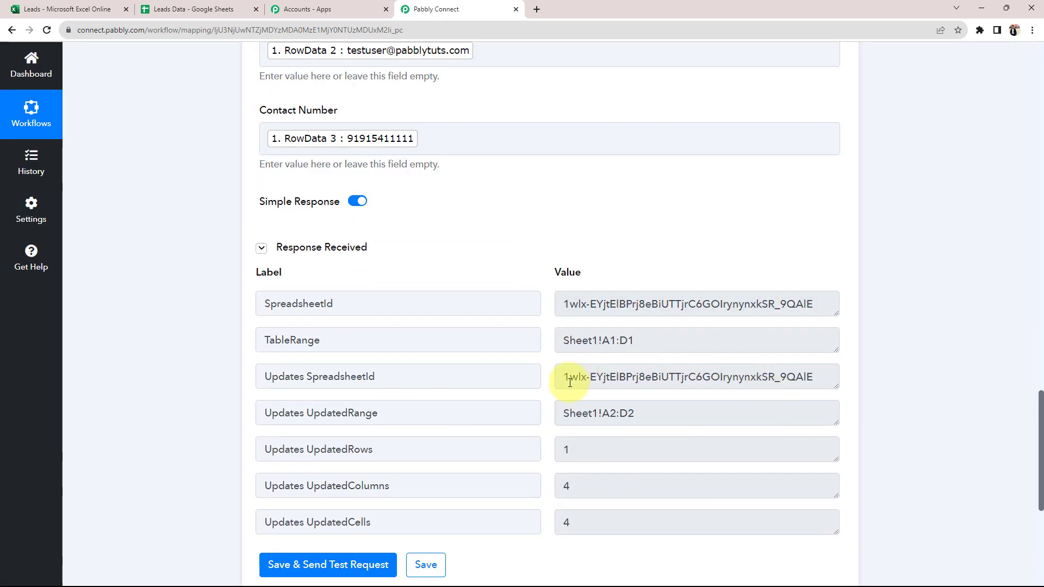
drag(569, 383, 743, 378)
click(388, 291)
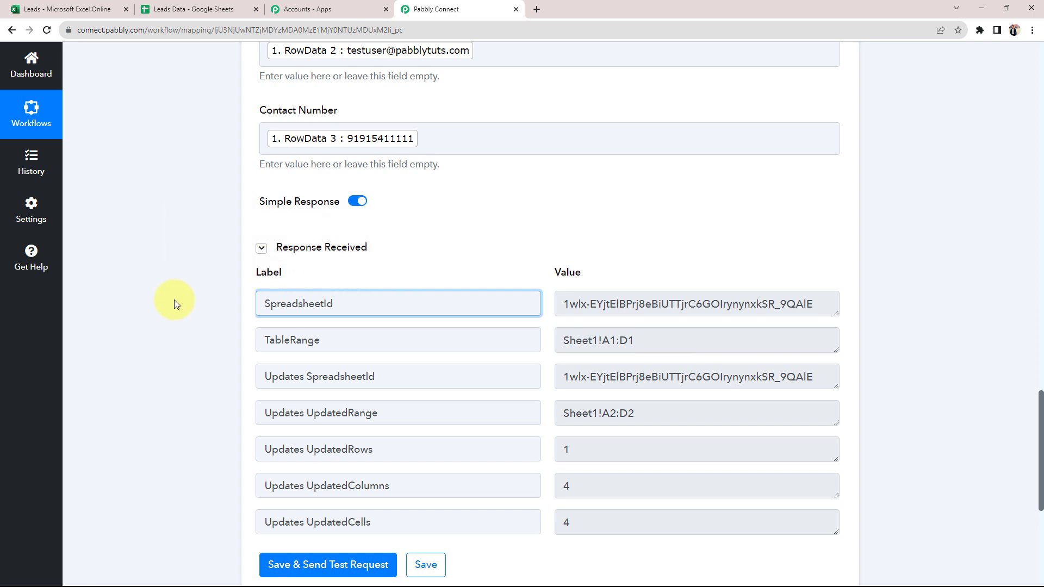
scroll(174, 301, up, 2)
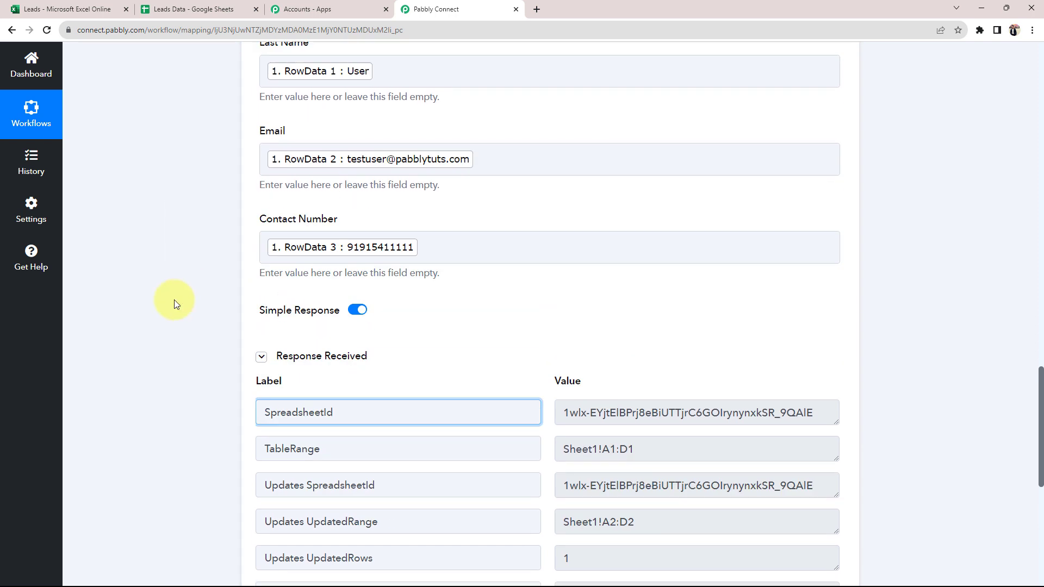
scroll(174, 303, up, 2)
click(233, 10)
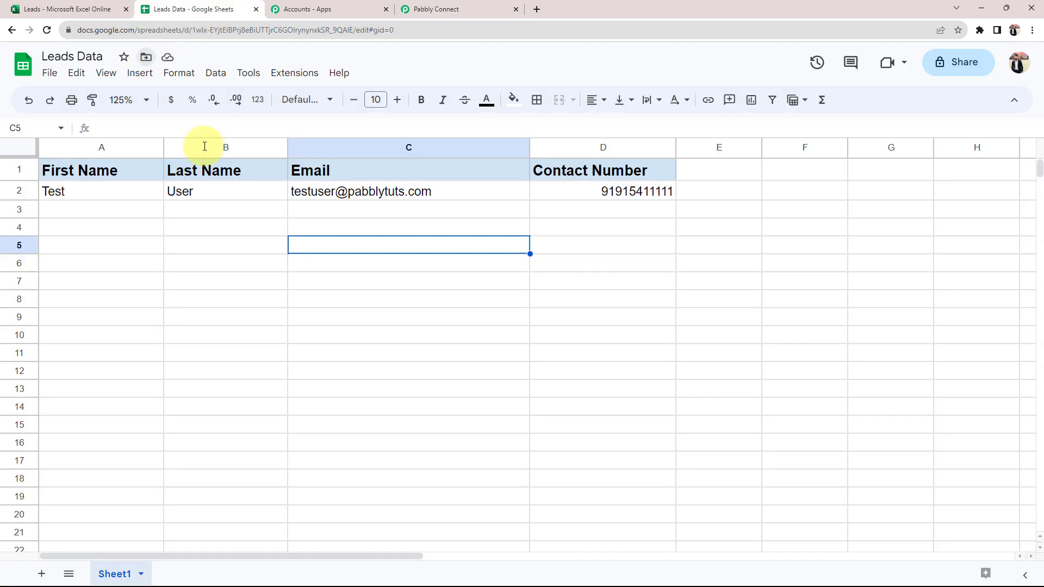
click(155, 267)
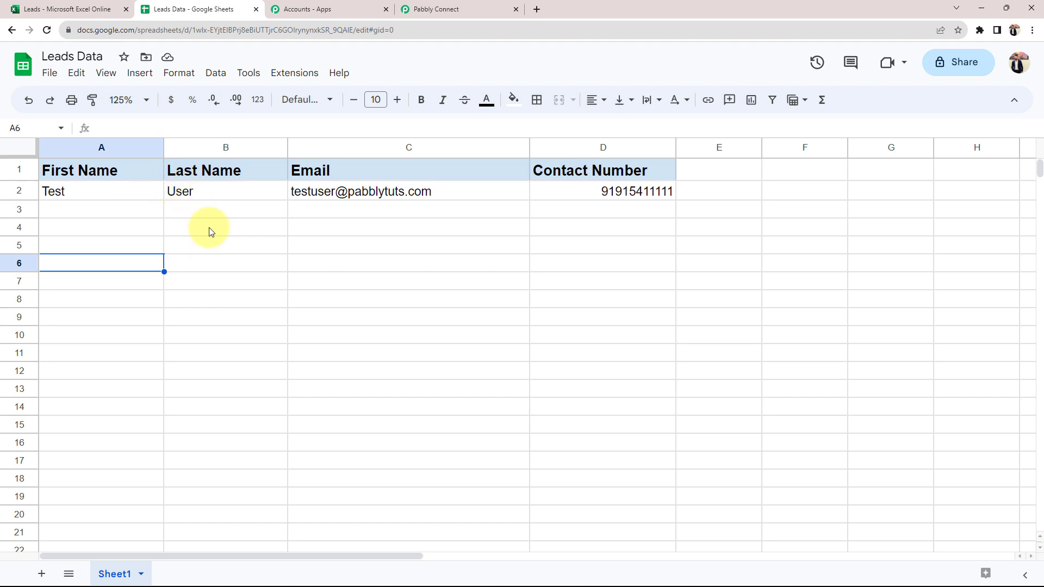
click(323, 217)
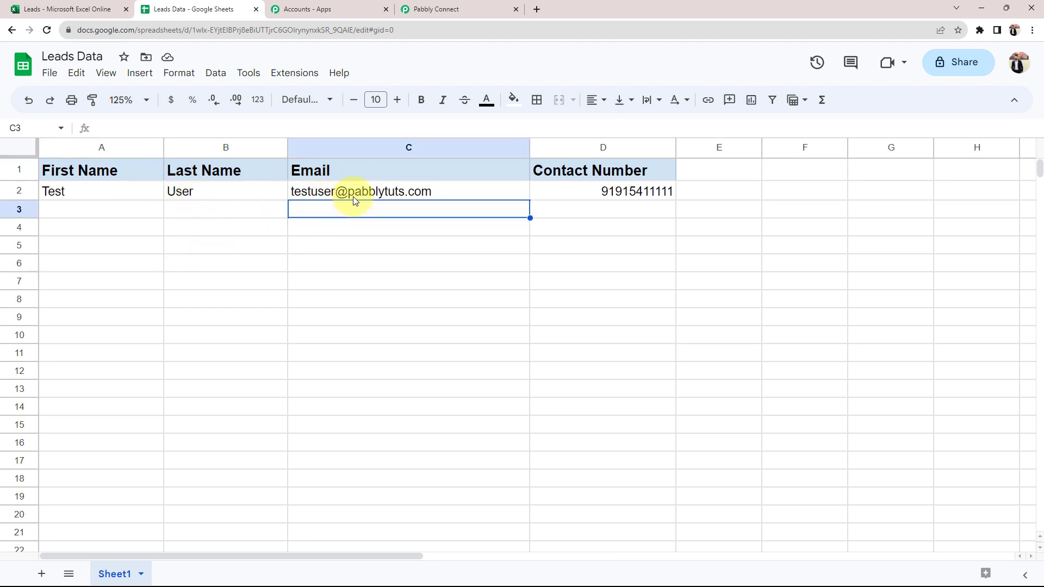
click(634, 193)
click(609, 250)
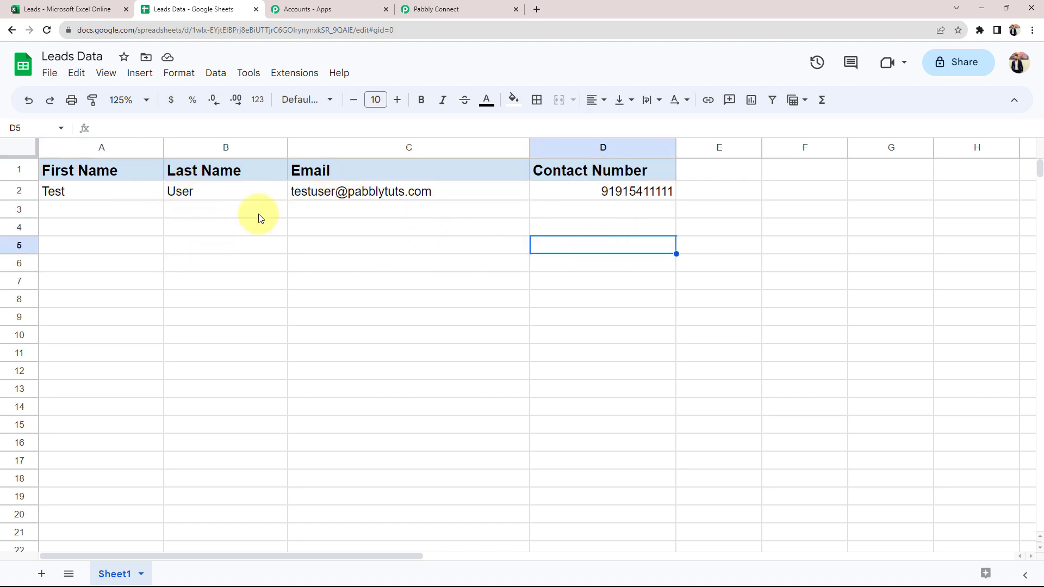
click(57, 9)
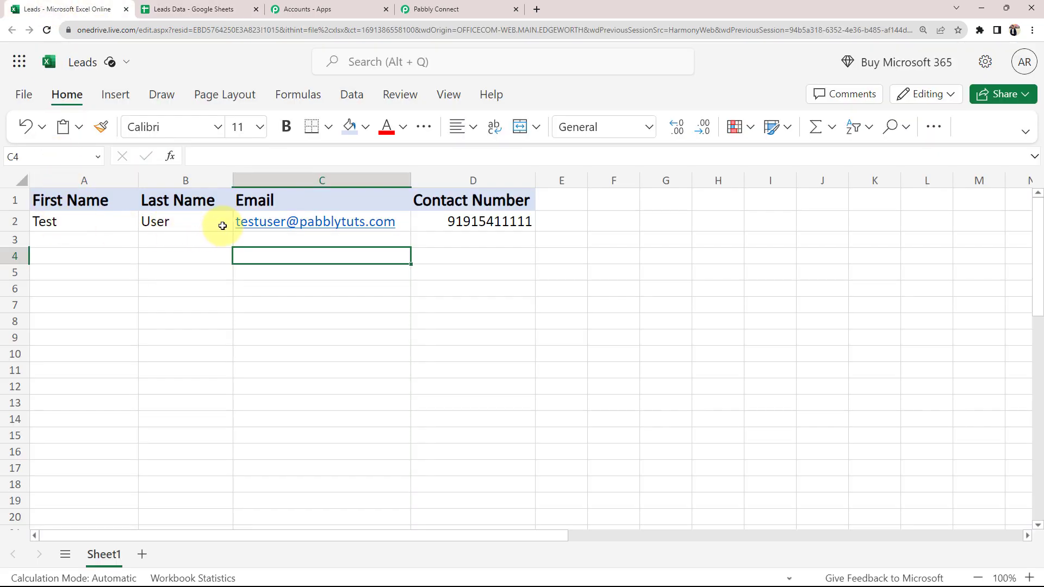
click(210, 9)
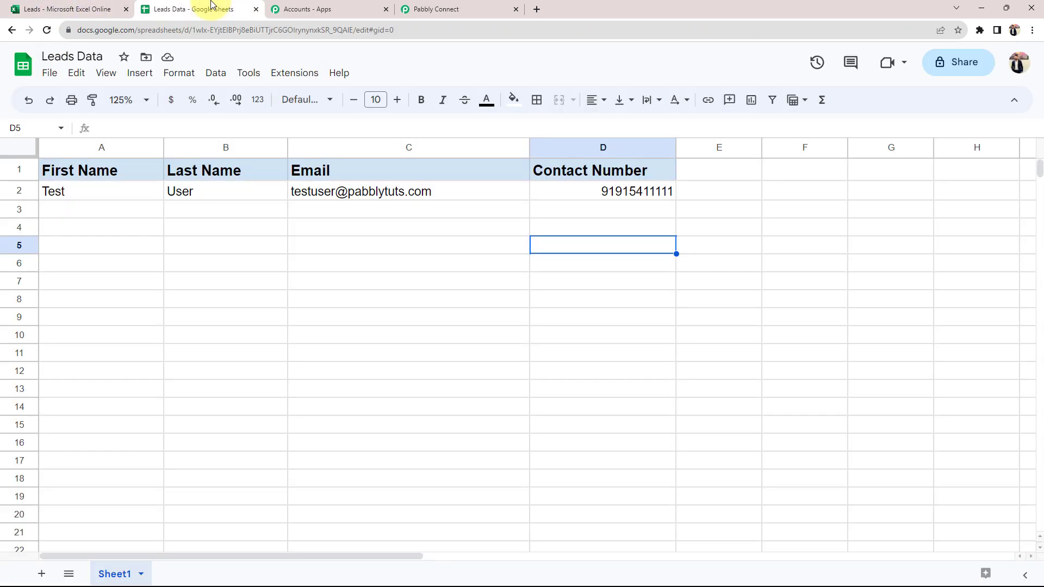
click(396, 281)
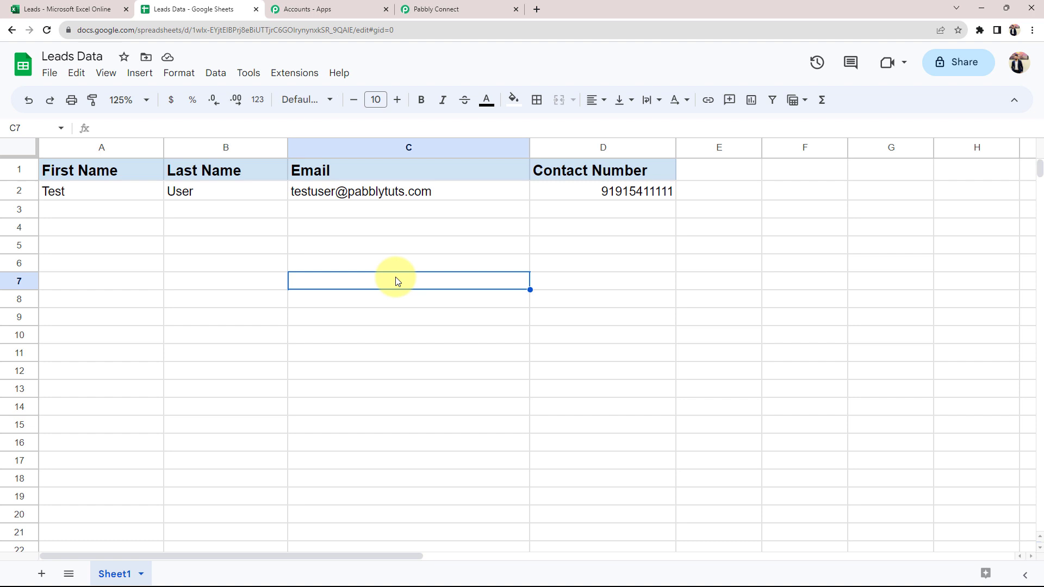
Collapse the Google Sheets Add New Row action and the Microsoft Excel trigger
click(481, 10)
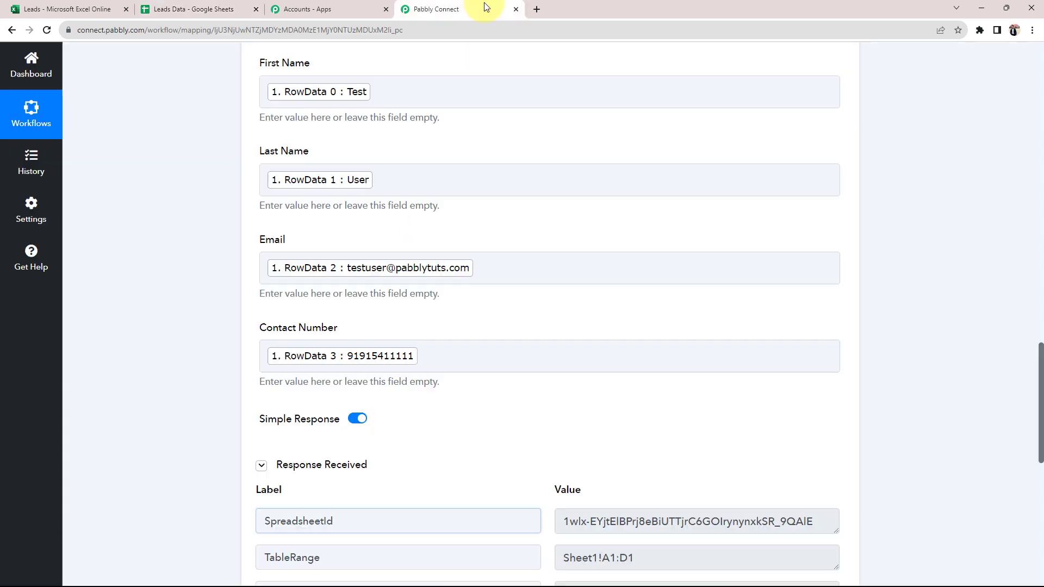
scroll(226, 318, up, 1)
scroll(226, 318, up, 8)
scroll(227, 318, up, 2)
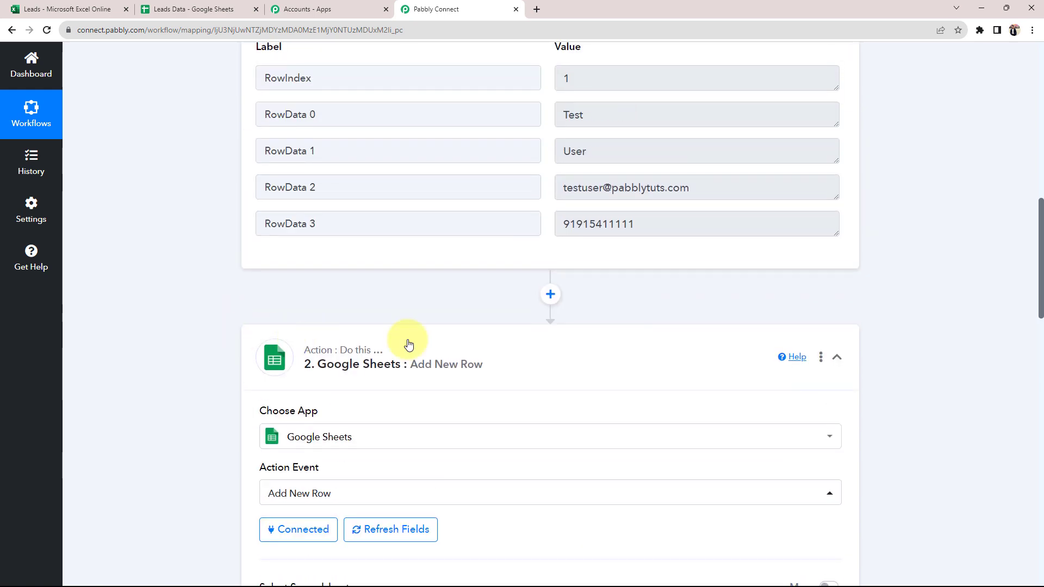
click(479, 346)
scroll(478, 347, up, 10)
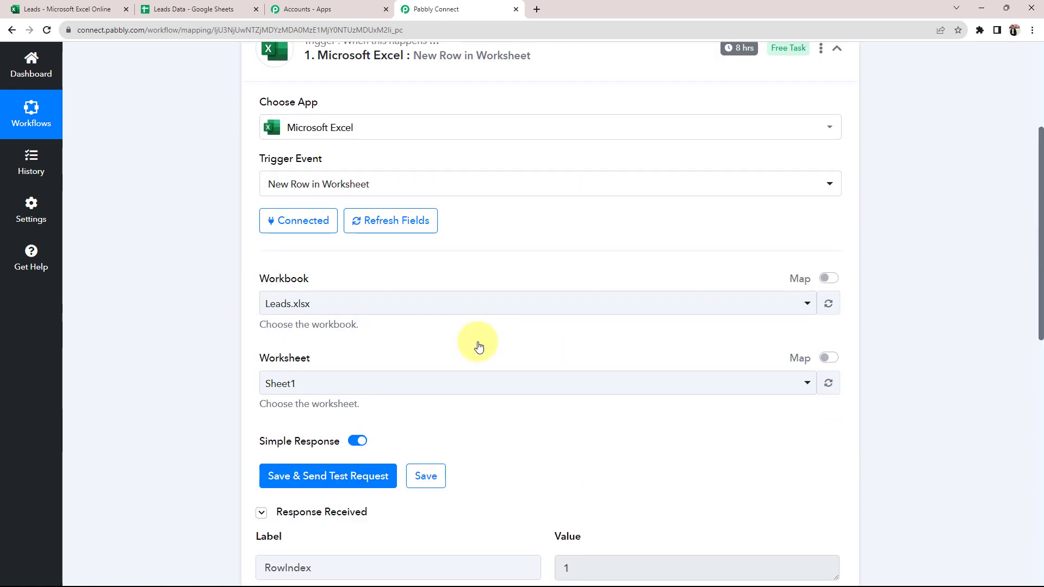
scroll(479, 345, up, 5)
click(588, 287)
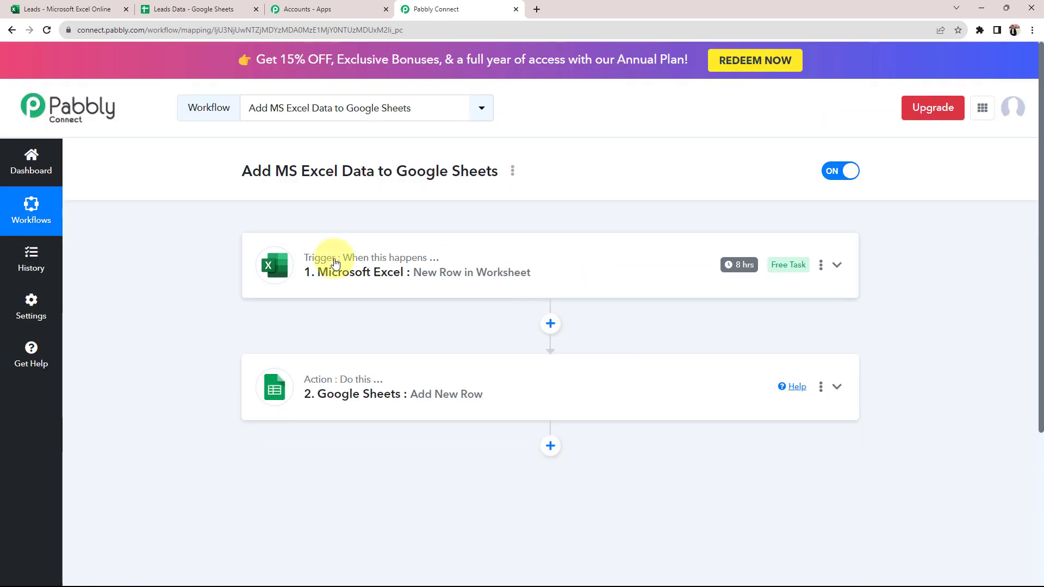